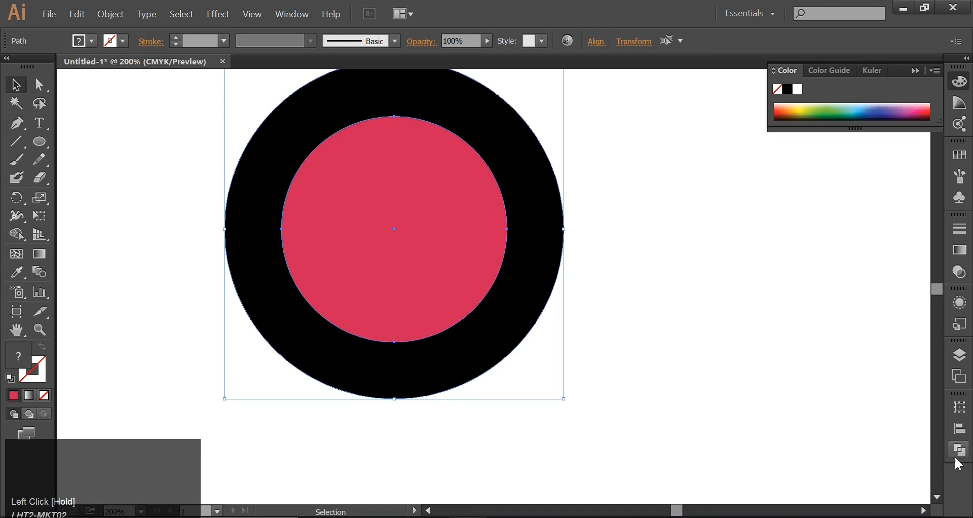
Divide the black circle and the red circle with Pathfinder, and ungroup the resulting pieces.
click(785, 472)
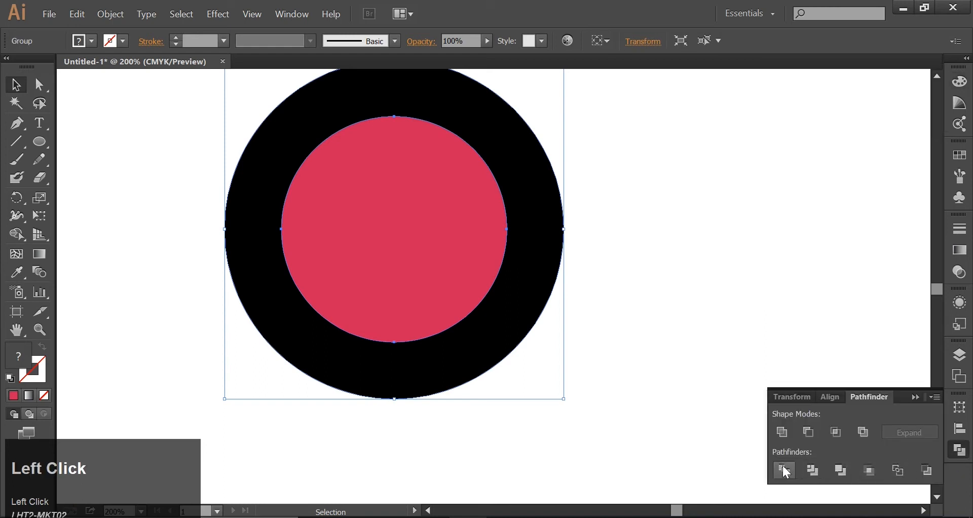
click(661, 428)
click(443, 242)
right_click(444, 243)
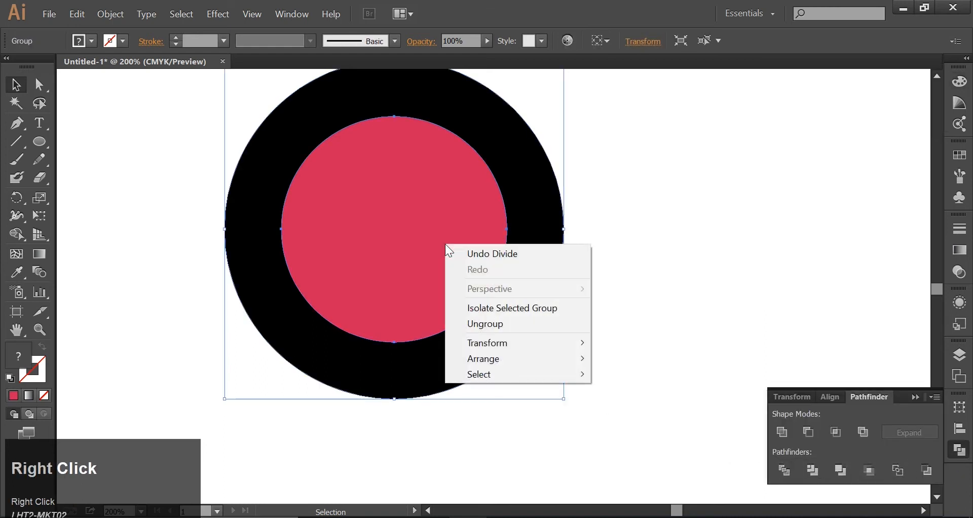
click(484, 322)
Delete the red inner circle and move the remaining black ring slightly lower on the artboard.
click(698, 311)
click(332, 252)
key(Delete)
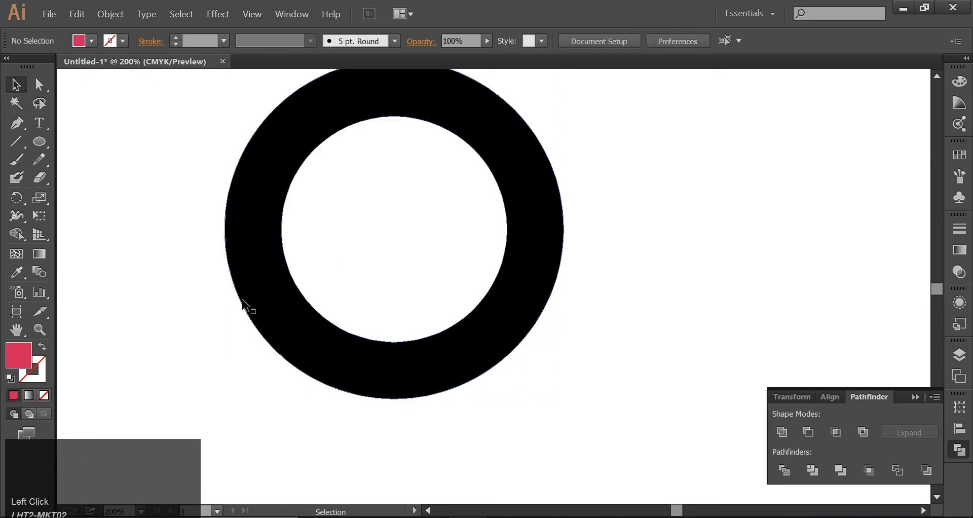
drag(271, 274, 273, 316)
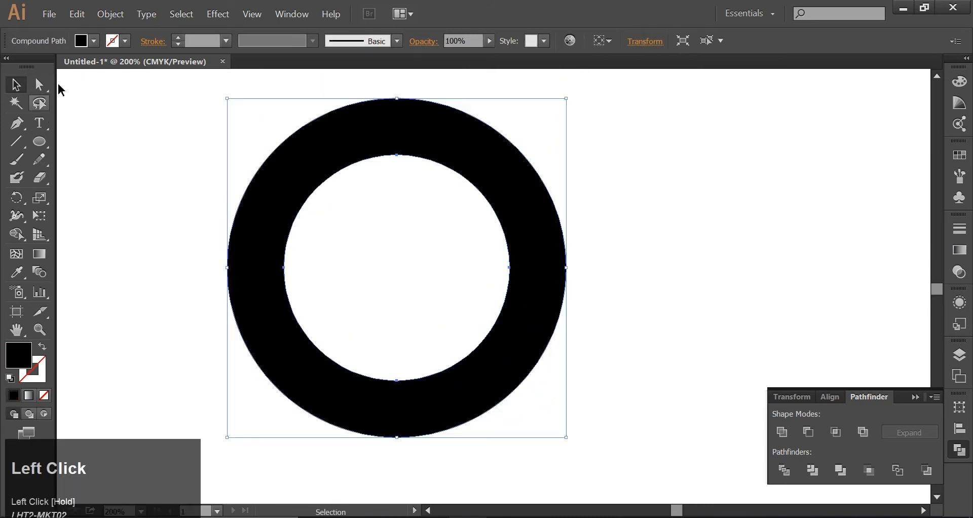
Copy the black ring and paste the duplicate in place over the original.
click(79, 12)
mouse_move(98, 16)
click(103, 80)
click(77, 14)
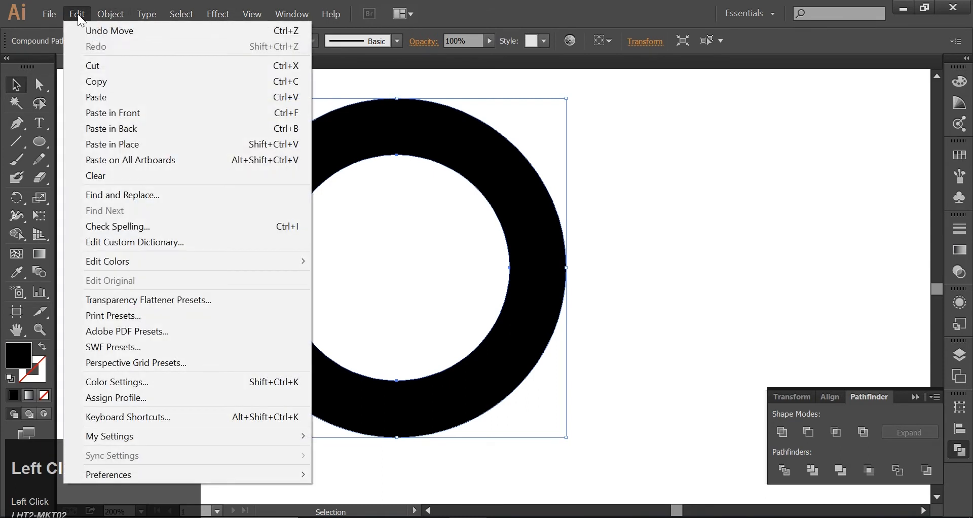
click(113, 144)
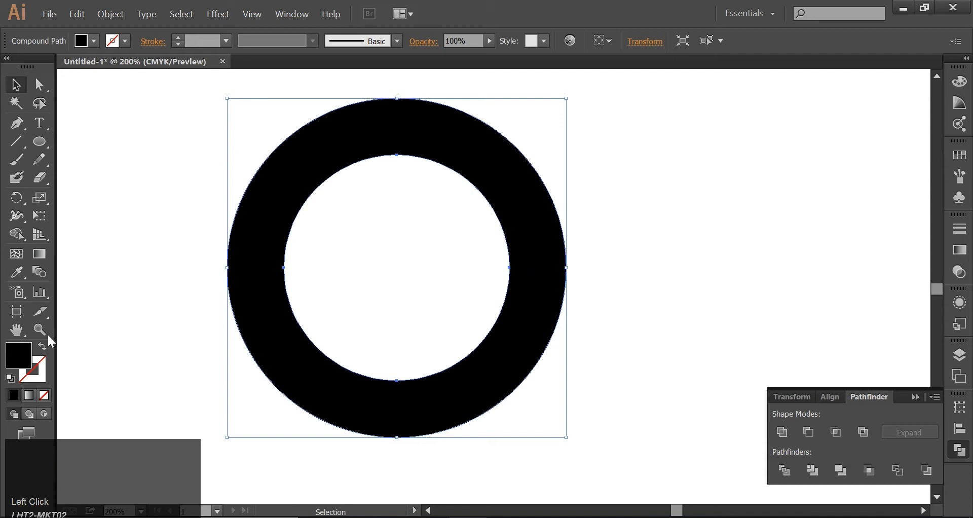
Fill the pasted ring with a medium grey.
double_click(9, 354)
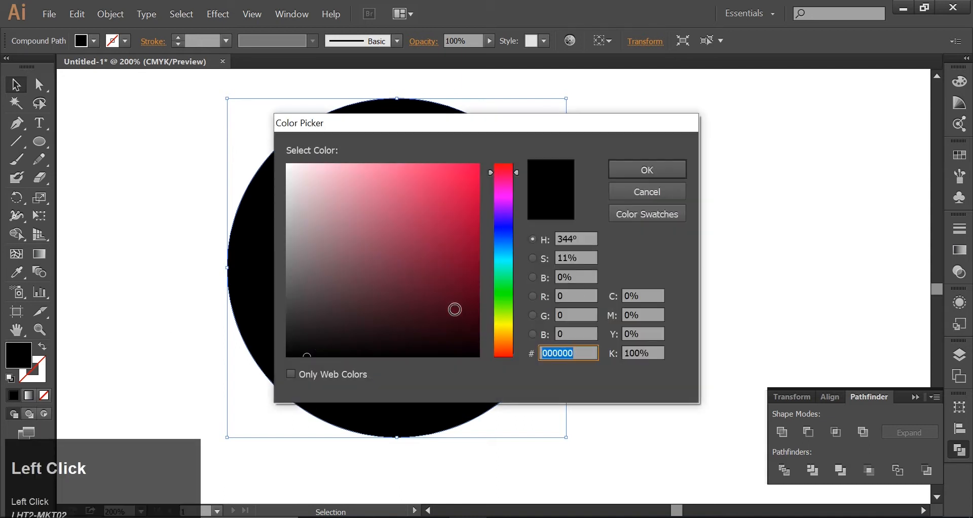
click(333, 289)
click(650, 169)
Shrink the grey ring and place it over the black one, right outer edges touching and its left edge meeting the black ring's inner edge.
drag(520, 251, 850, 266)
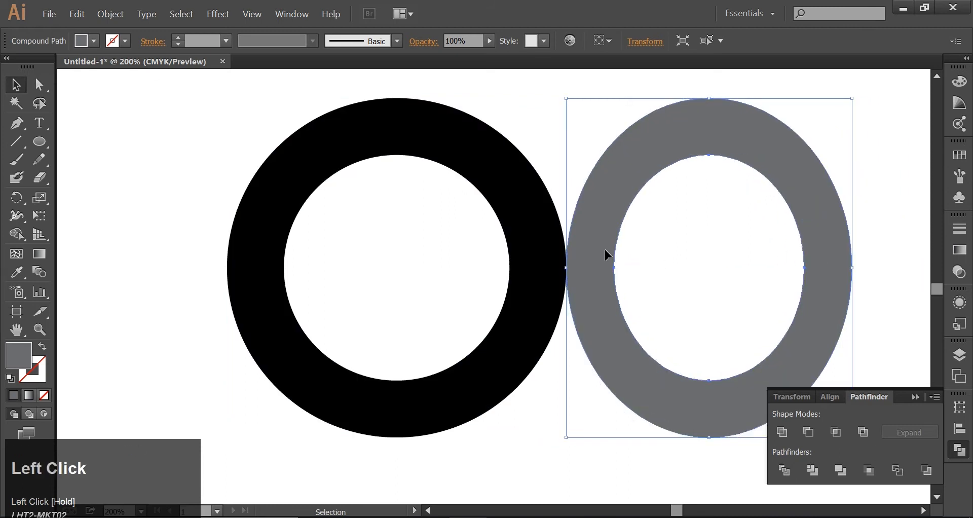
drag(709, 98, 709, 113)
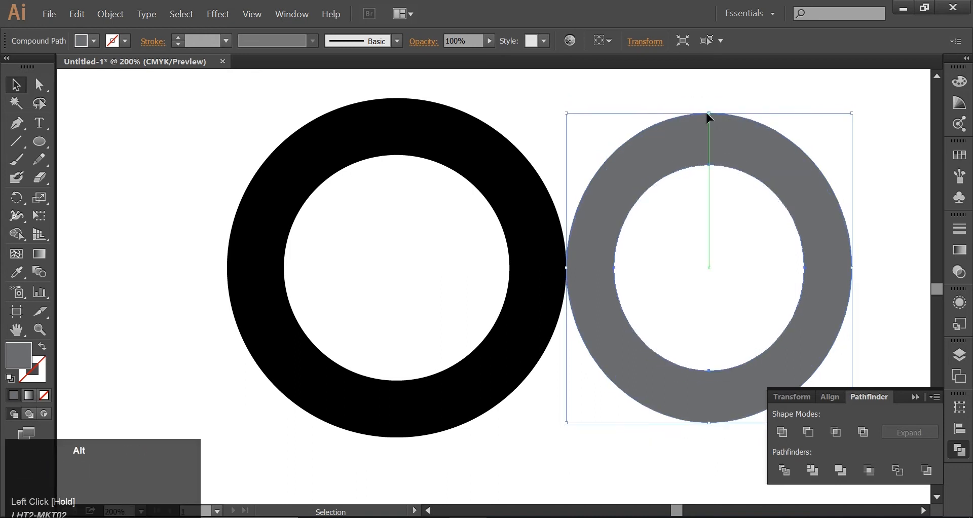
drag(824, 277, 537, 276)
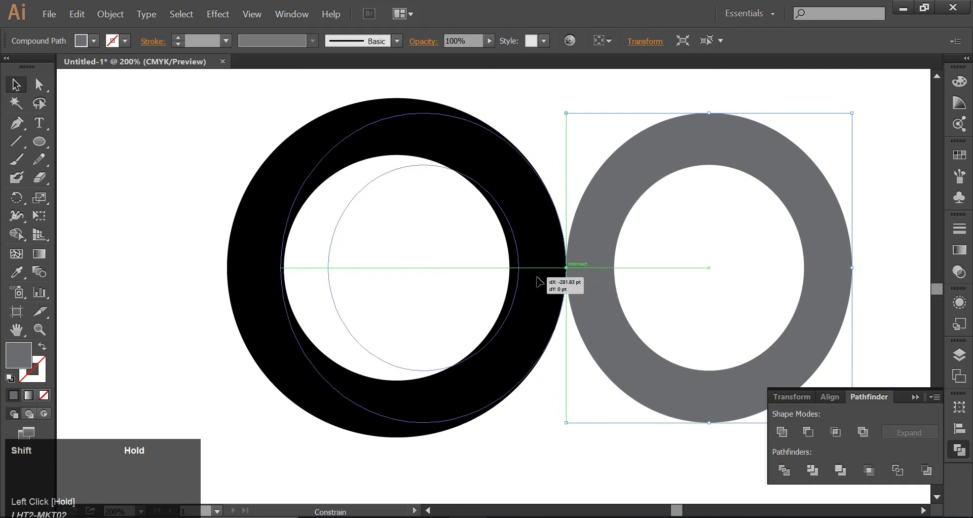
drag(539, 283, 538, 283)
drag(281, 267, 284, 268)
click(658, 267)
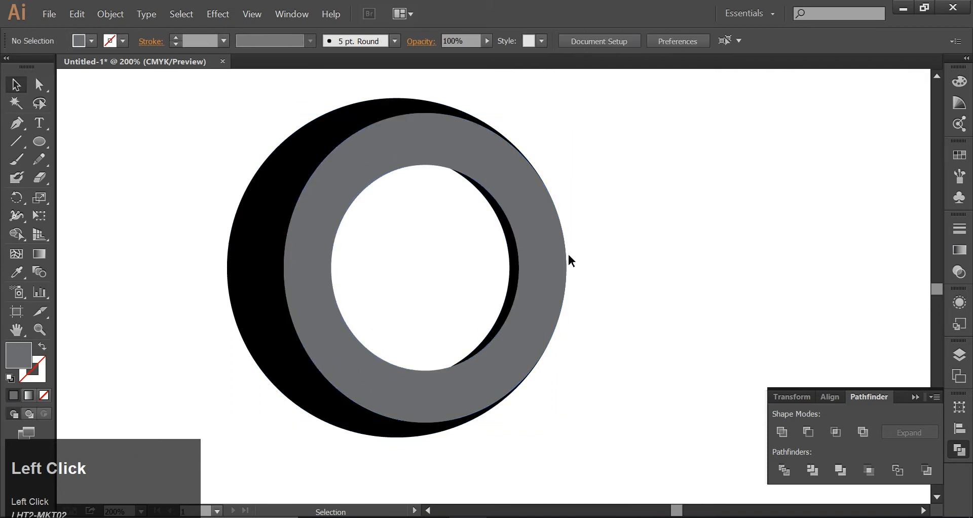
Select both rings and merge the overlapping upper regions of the grey ring with the Shape Builder tool.
mouse_move(577, 108)
mouse_down()
mouse_move(543, 176)
mouse_move(291, 348)
mouse_move(309, 375)
mouse_up()
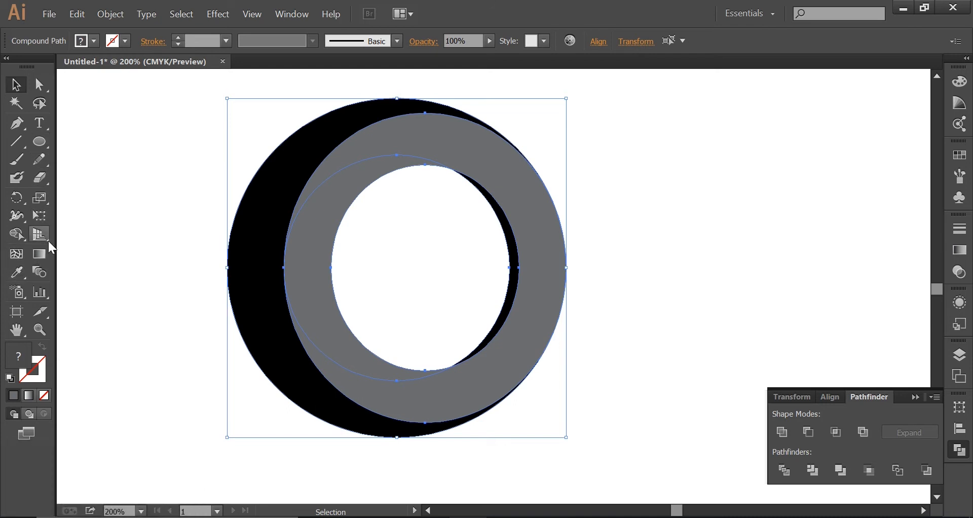
click(16, 232)
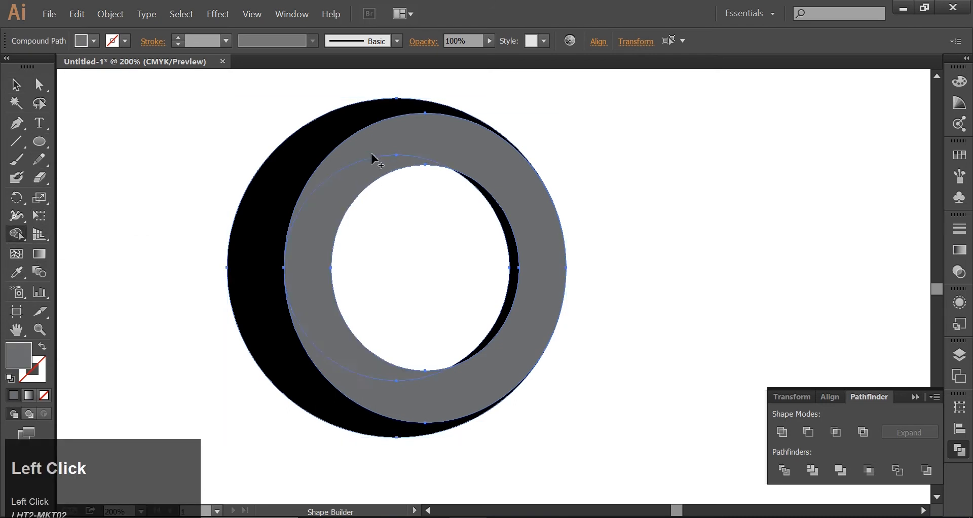
drag(374, 161, 413, 153)
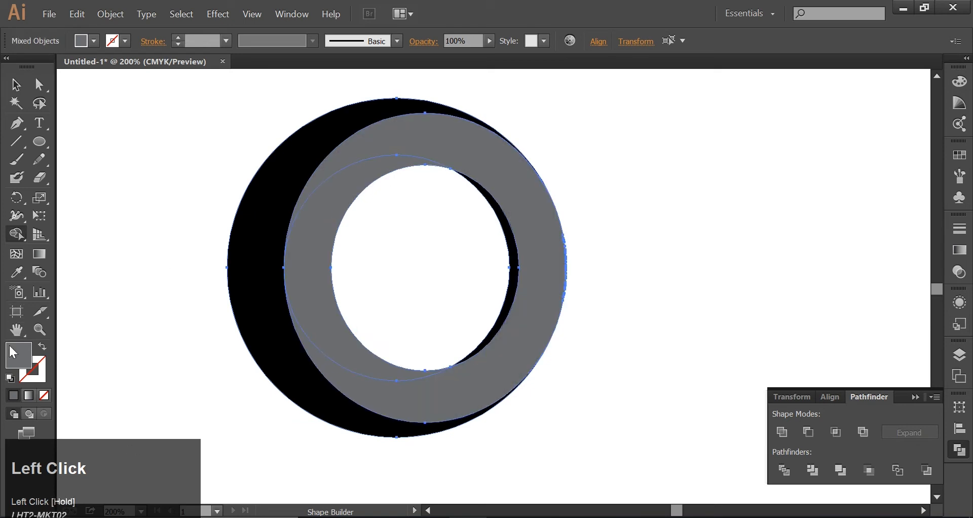
Try to set the fill colour to crimson BF1F50.
double_click(19, 354)
click(448, 211)
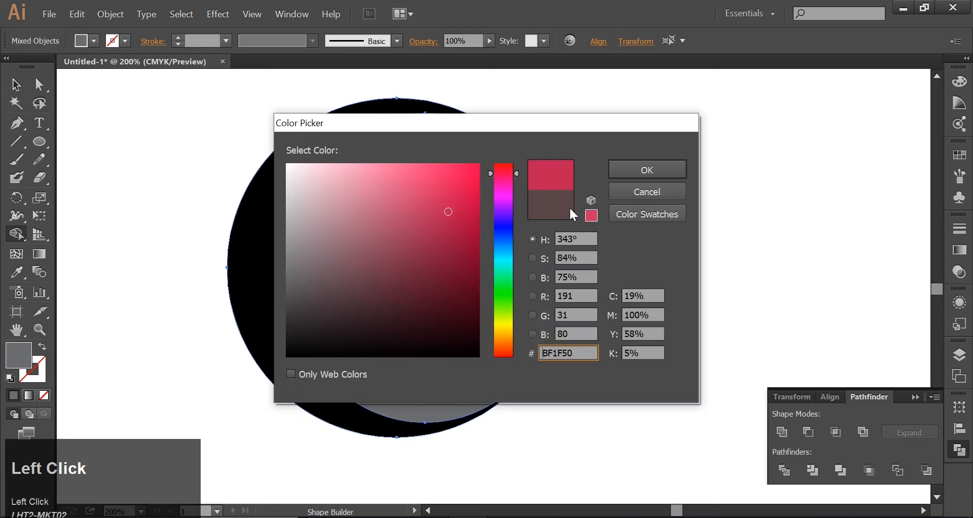
click(656, 170)
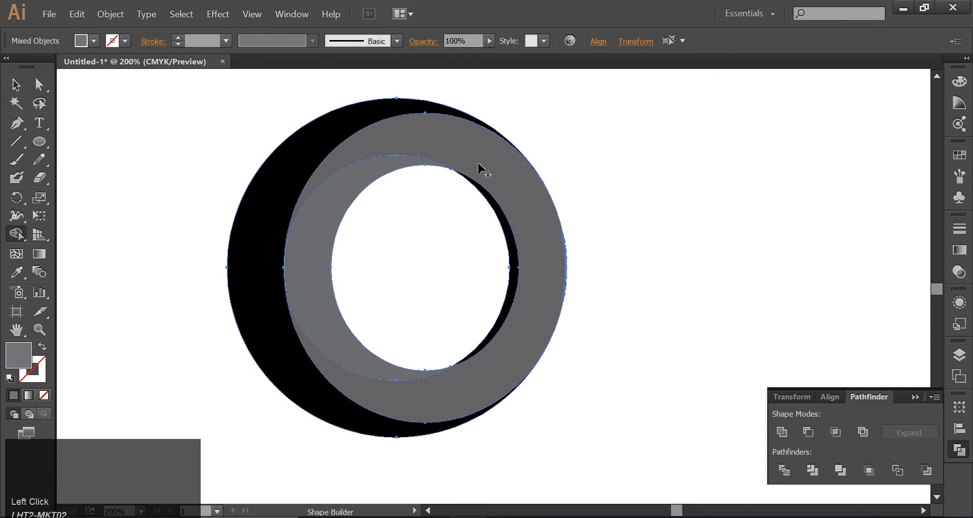
With Shape Builder, merge the outer crescent, remove the pieces inside the original hole, and join the black inner sliver to the front ring.
click(329, 144)
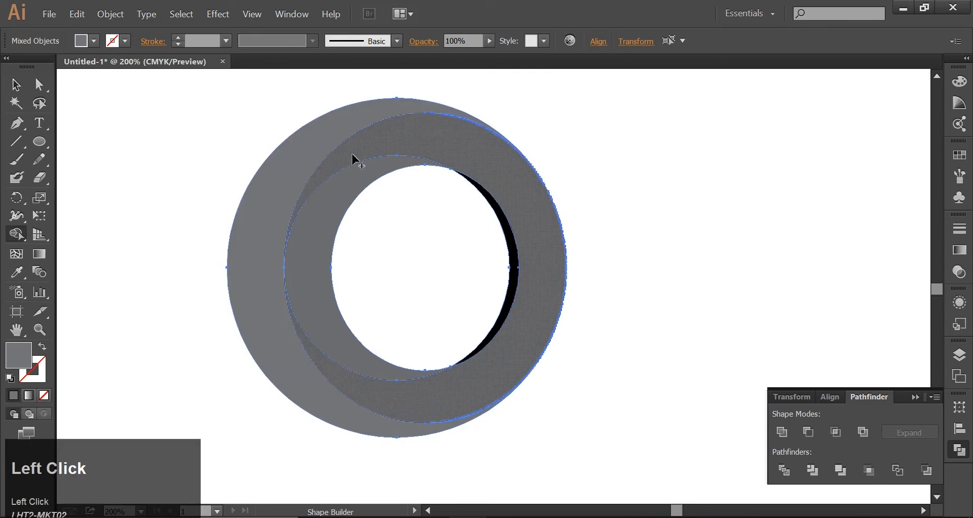
mouse_move(313, 252)
mouse_down()
mouse_move(336, 257)
mouse_move(384, 332)
mouse_up()
mouse_move(453, 296)
mouse_down()
mouse_move(352, 245)
mouse_move(358, 237)
mouse_up()
click(511, 191)
drag(511, 192, 504, 222)
click(15, 85)
click(168, 147)
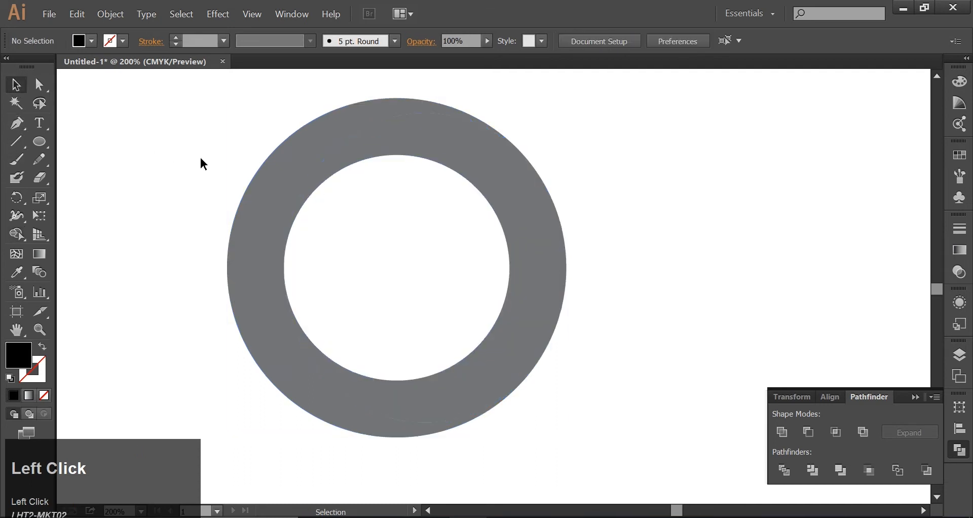
Apply a linear gradient to the outer crescent and move its white stop to the middle of the gradient.
click(277, 169)
click(960, 250)
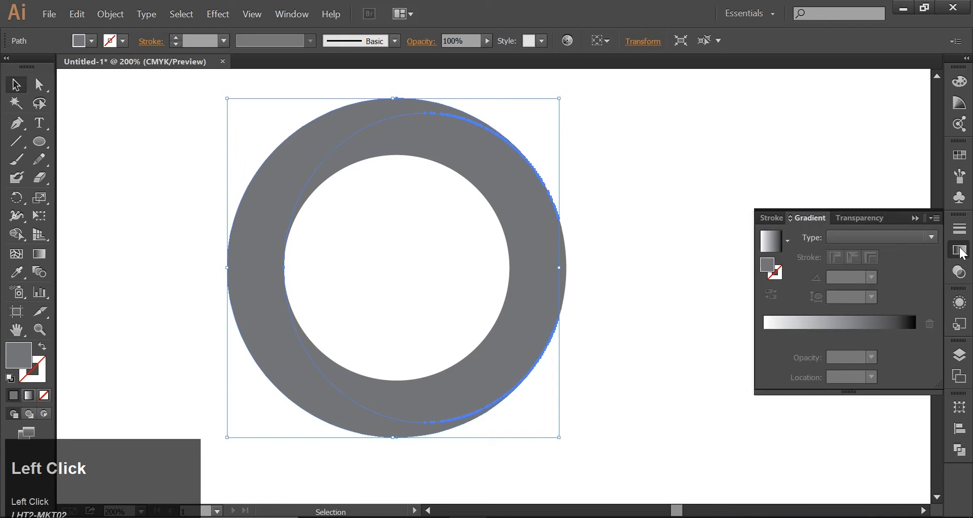
click(775, 243)
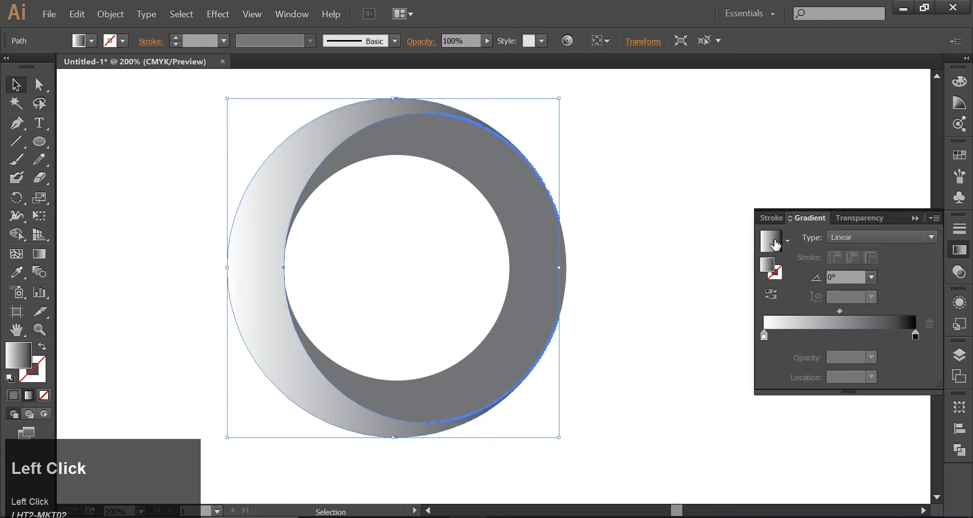
click(764, 337)
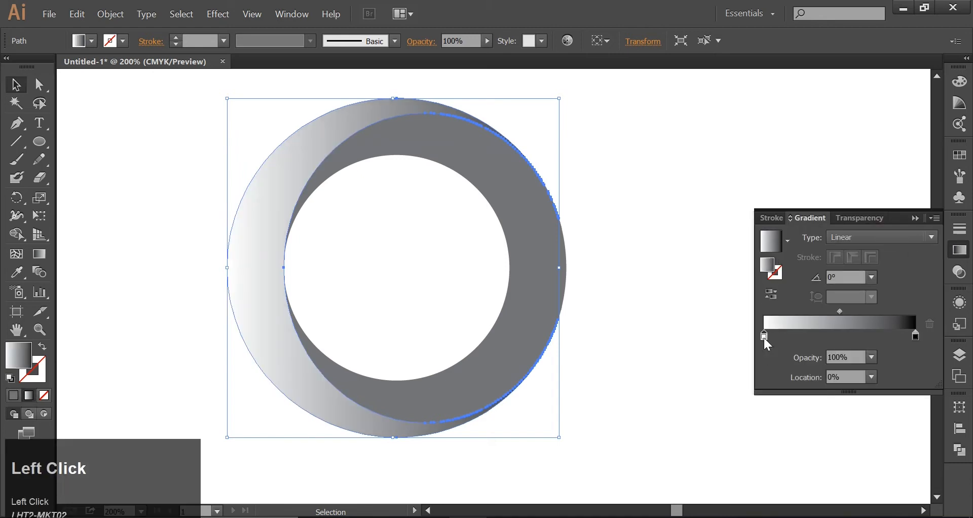
drag(764, 337, 840, 337)
Recolour the crescent gradient's black end stop to medium grey and duplicate it to the start at 1.15%.
click(915, 335)
double_click(916, 336)
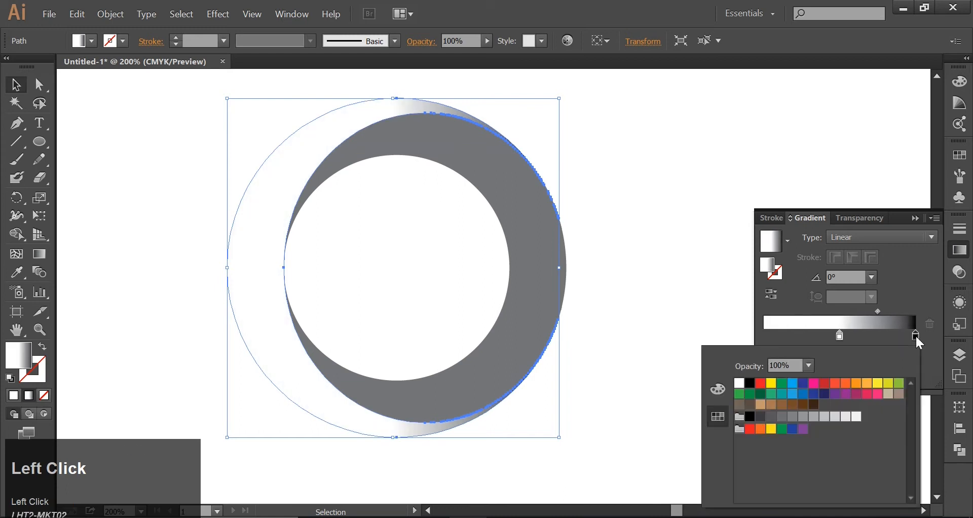
click(802, 416)
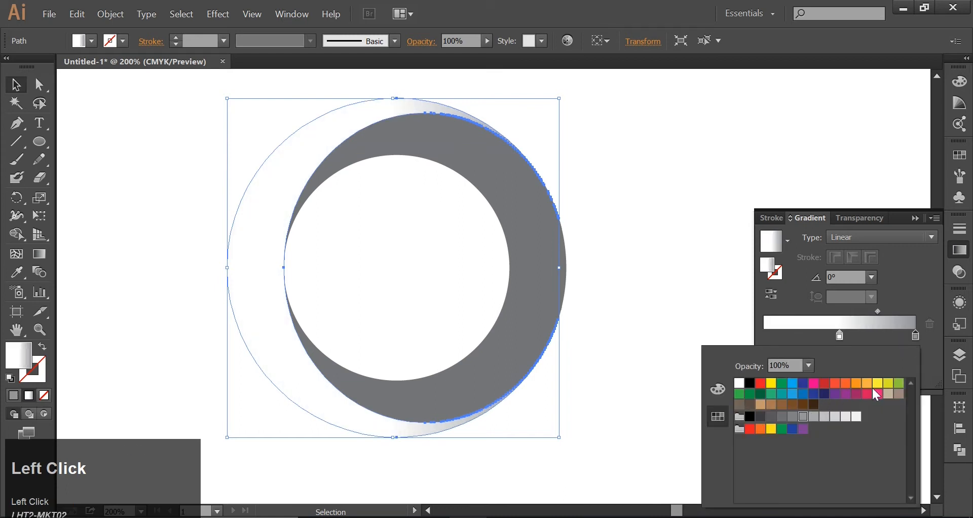
click(914, 335)
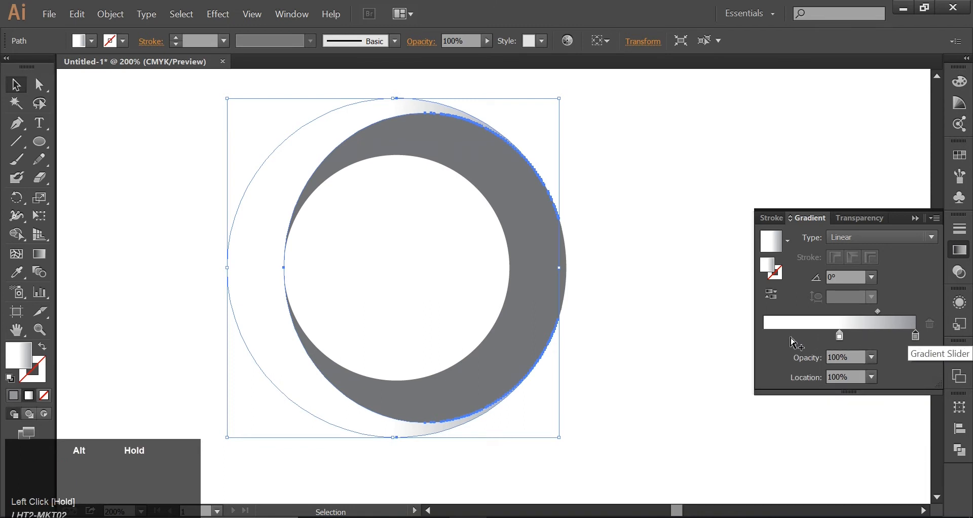
drag(916, 337, 763, 342)
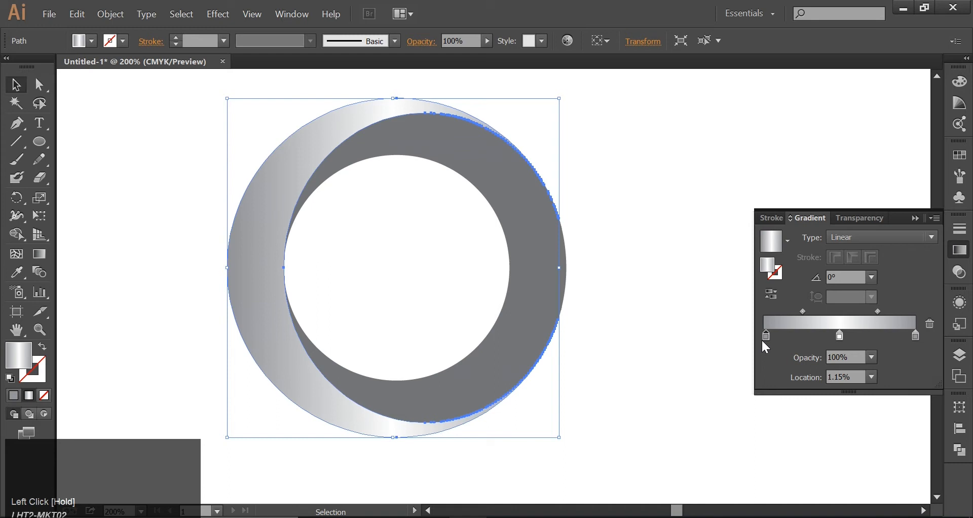
Try a radial gradient on the outer crescent, running from its lower part toward the upper edge at 70.8°.
click(866, 236)
click(852, 270)
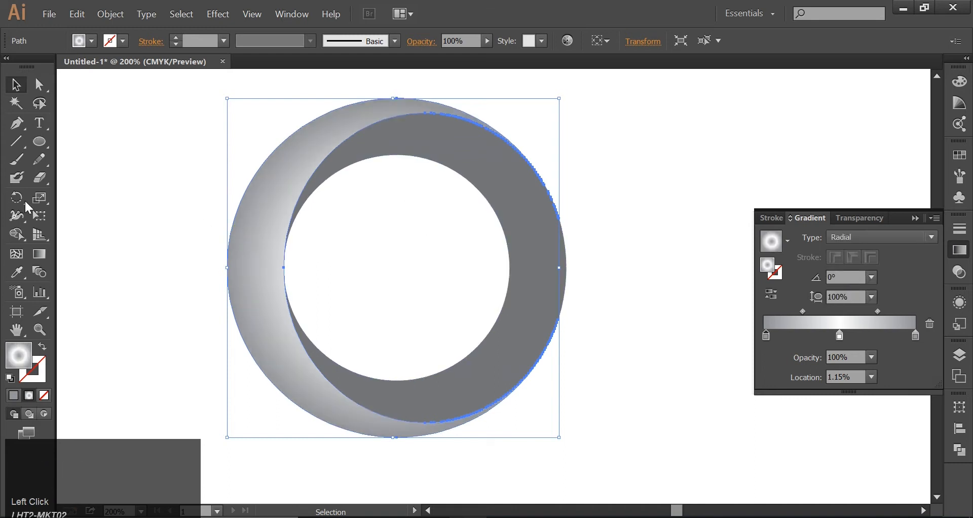
click(44, 254)
drag(316, 138, 238, 362)
drag(297, 421, 402, 122)
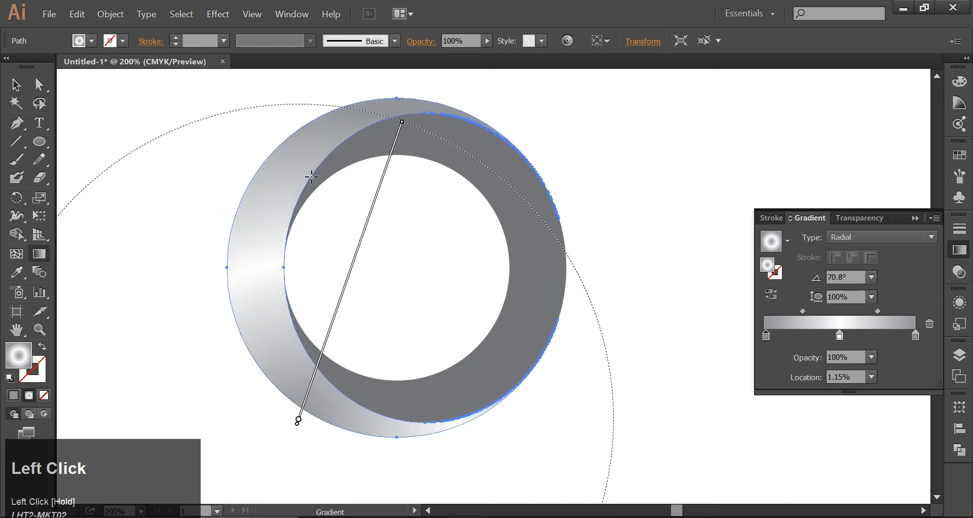
Set the crescent's gradient to linear and run it from the upper edge to the lower part at about -106.2°.
click(859, 235)
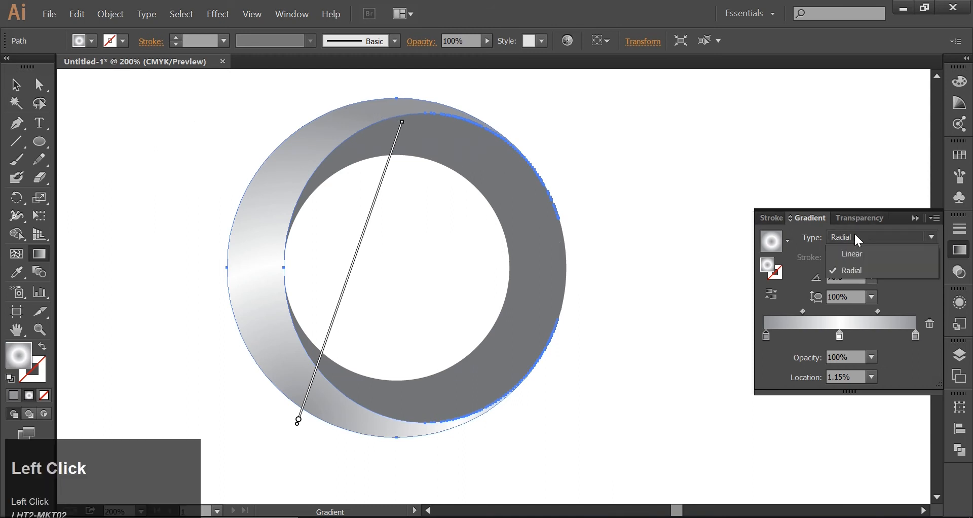
click(849, 254)
drag(364, 122, 280, 411)
click(16, 85)
click(325, 315)
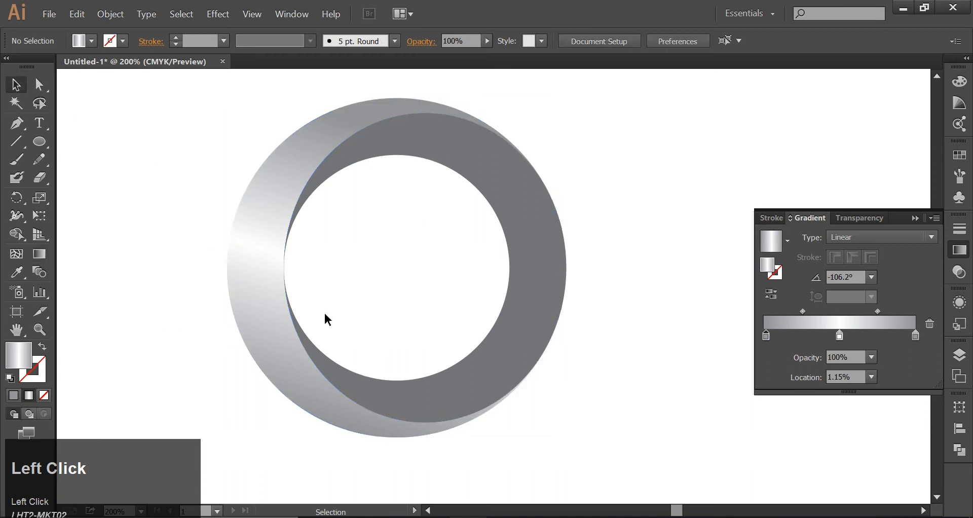
Apply the linear gradient to the front ring and recolour its first and middle stops to CMYK Red.
click(541, 215)
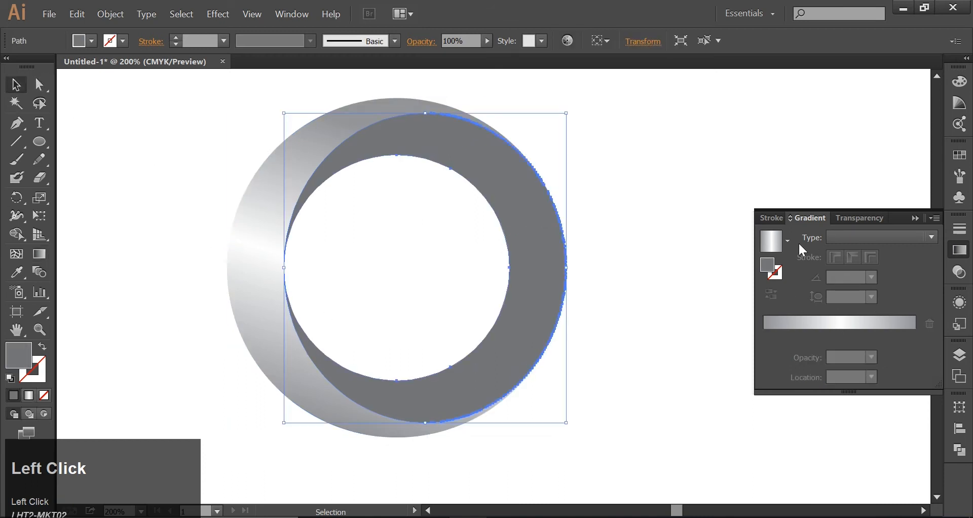
click(777, 327)
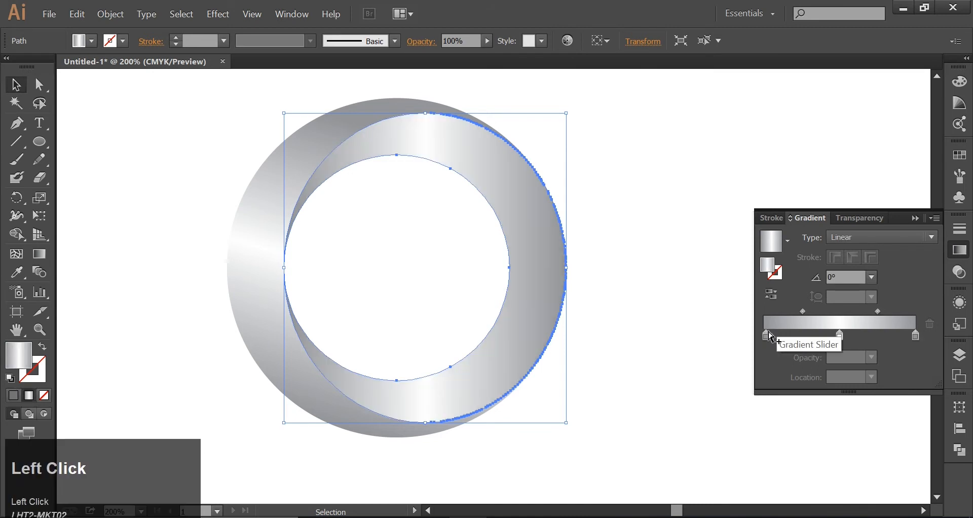
double_click(767, 336)
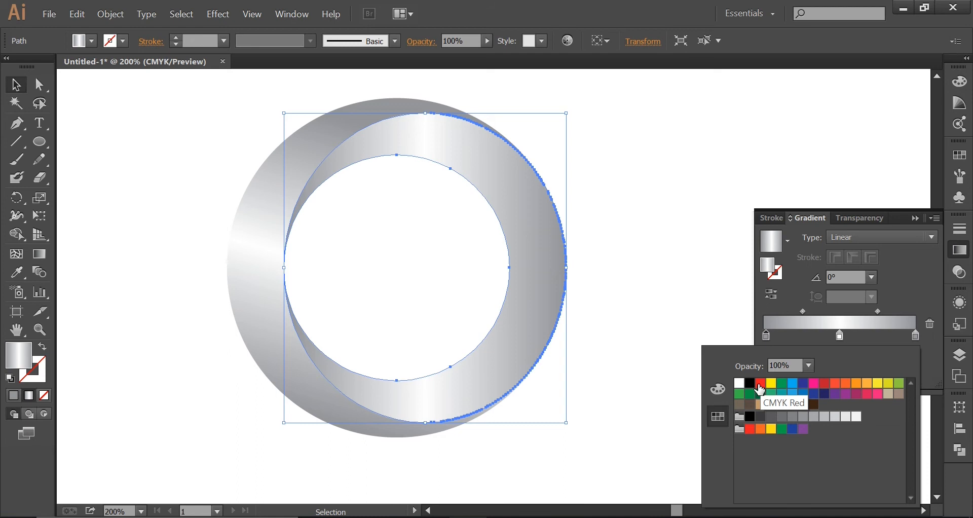
click(760, 390)
click(839, 336)
double_click(839, 337)
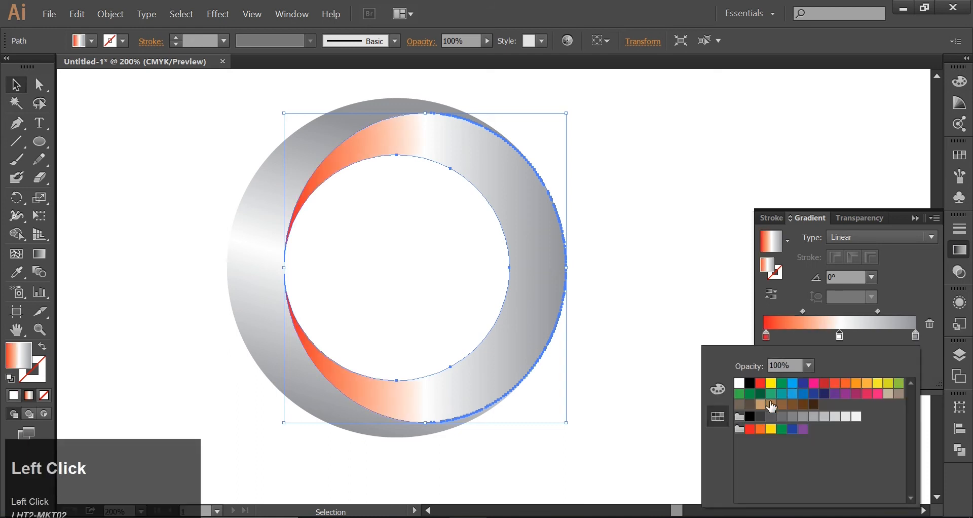
click(759, 385)
click(914, 339)
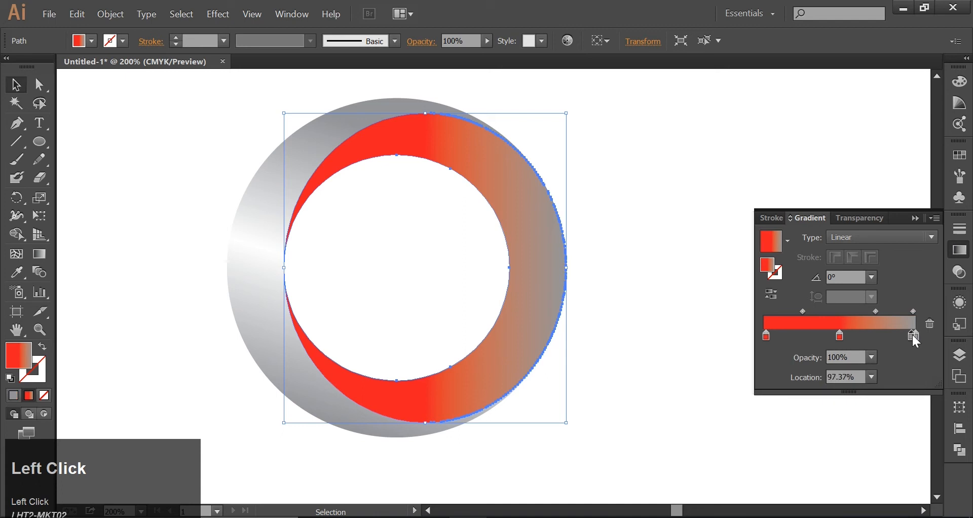
double_click(911, 339)
click(910, 340)
drag(911, 339, 881, 354)
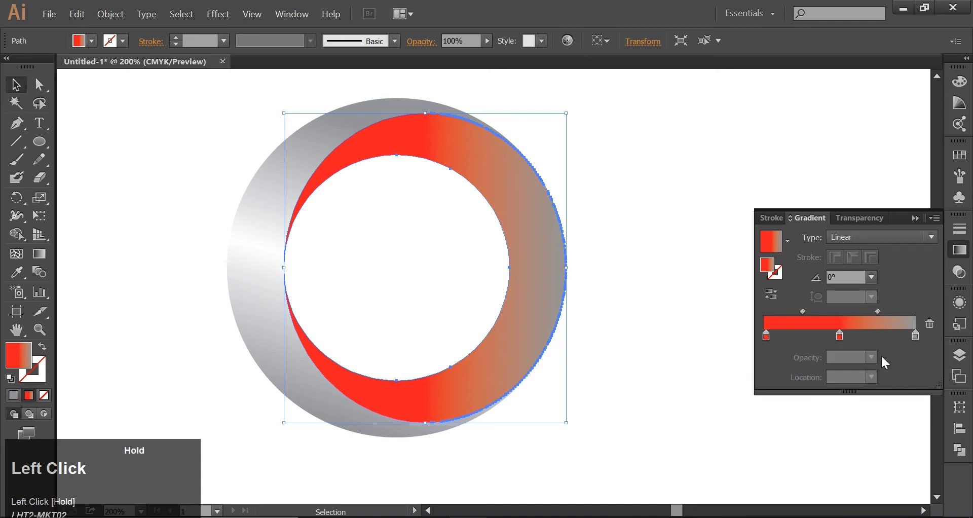
Recolour the front ring gradient's end stop to CMYK Red with 73% black, and darken its middle stop to 57% black.
double_click(914, 336)
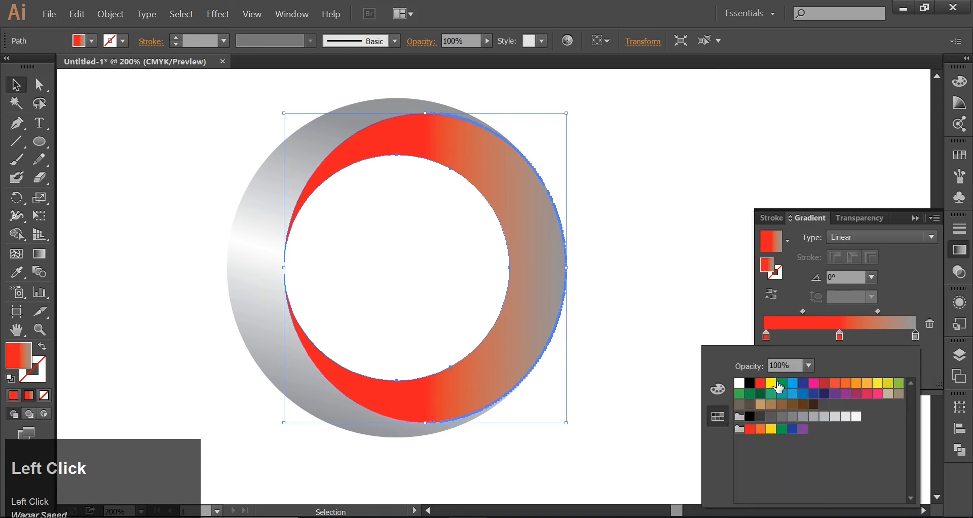
click(762, 384)
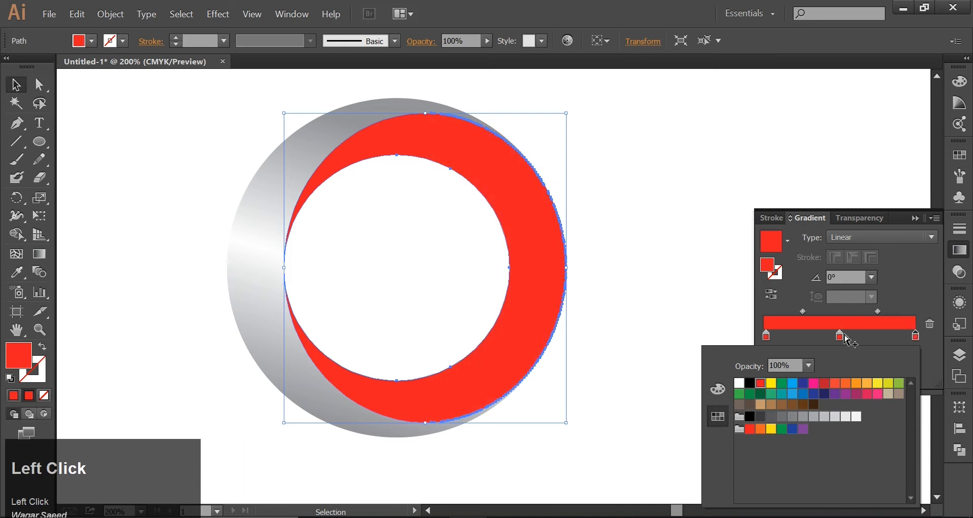
click(916, 336)
double_click(916, 336)
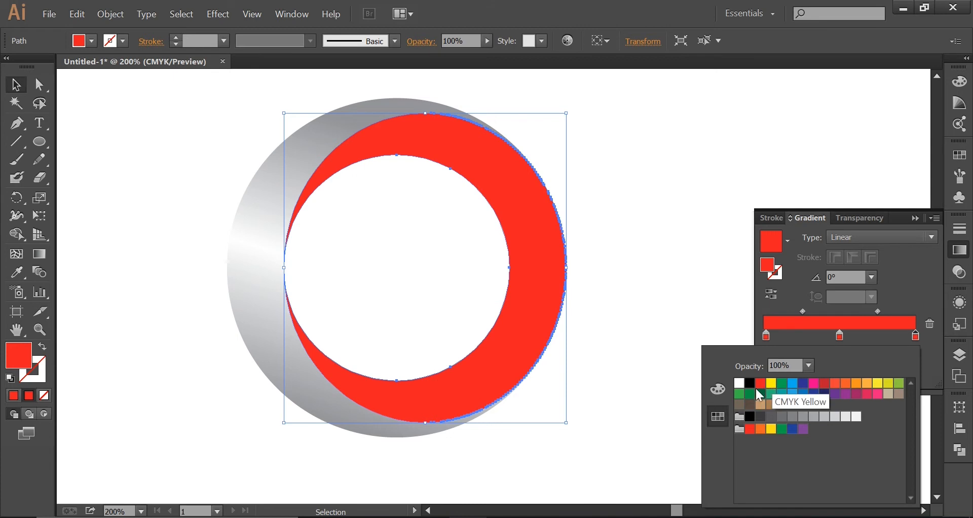
click(720, 390)
drag(788, 452, 845, 450)
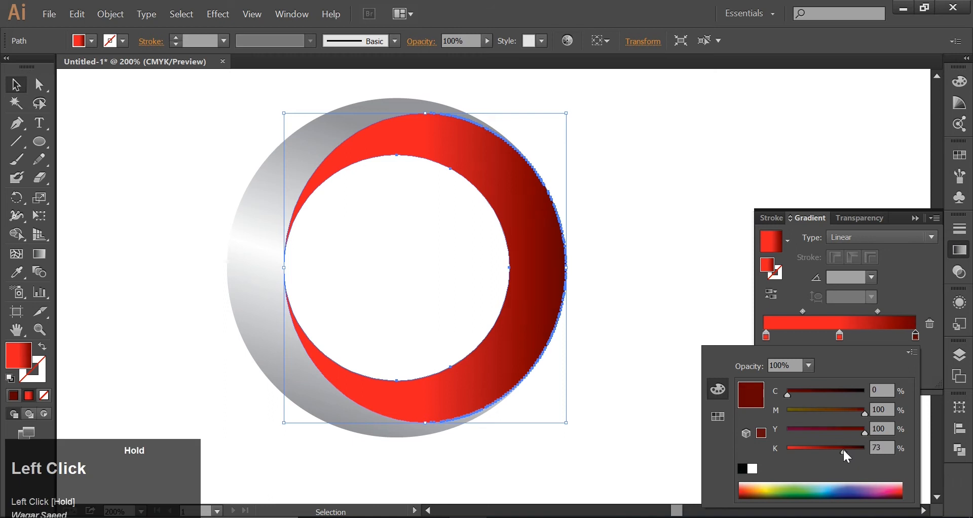
click(841, 336)
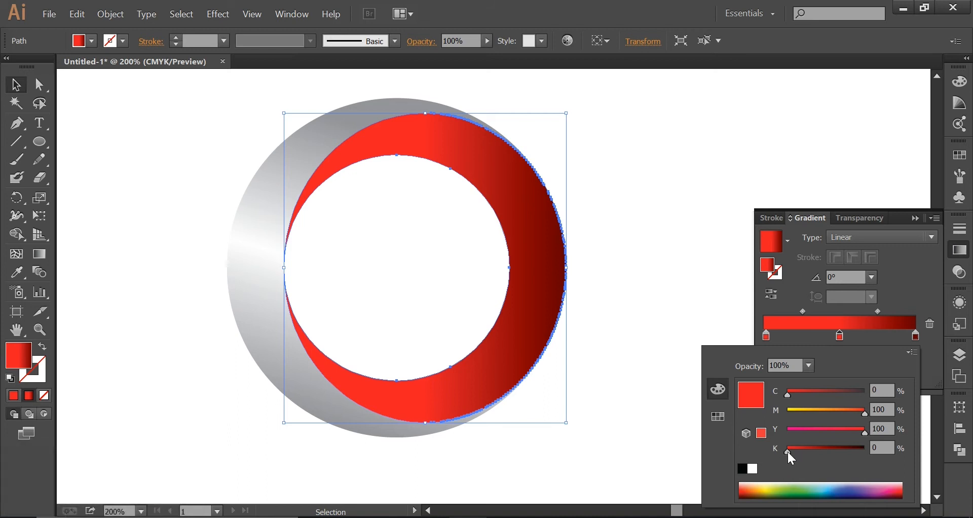
drag(788, 451, 831, 449)
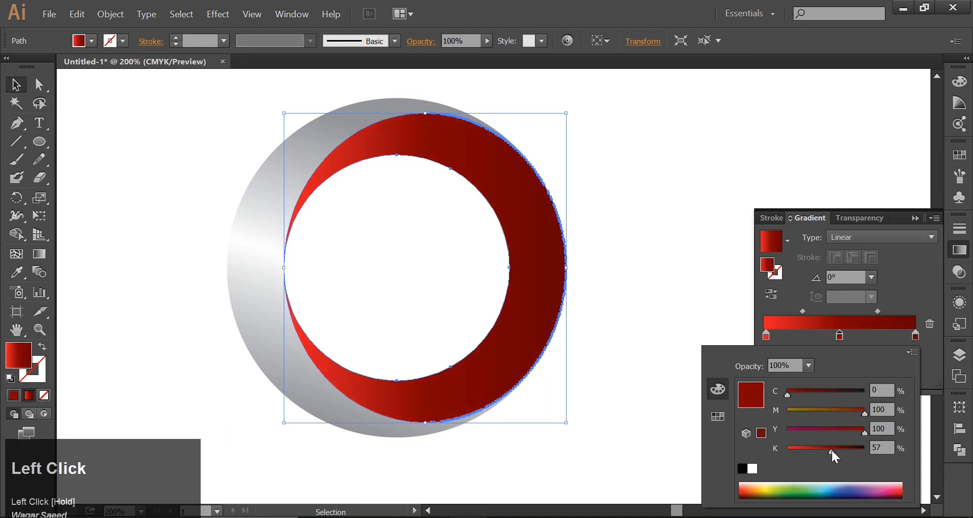
Make the front ring's gradient radial and run it from the ring's lower-right inner edge toward its upper inner edge at 107.6°.
click(874, 233)
click(868, 231)
click(858, 275)
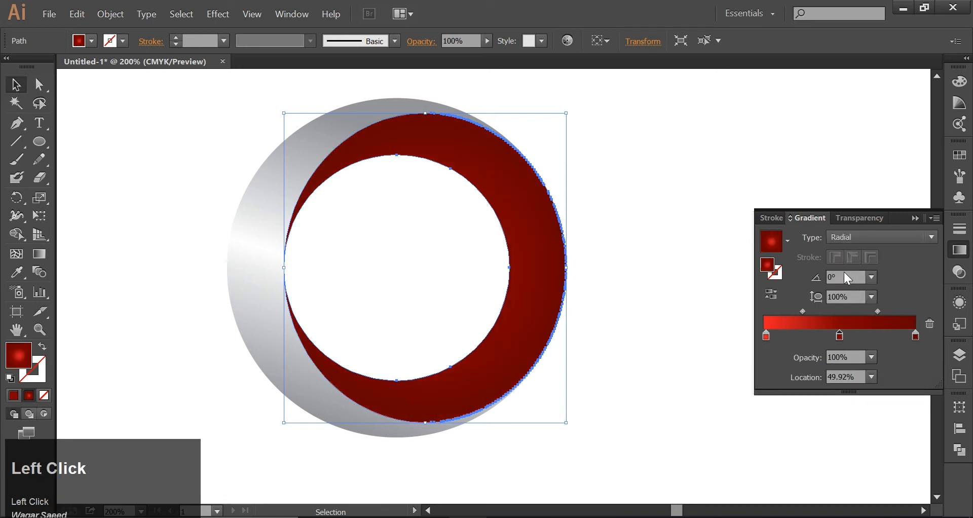
click(40, 254)
drag(402, 137, 404, 405)
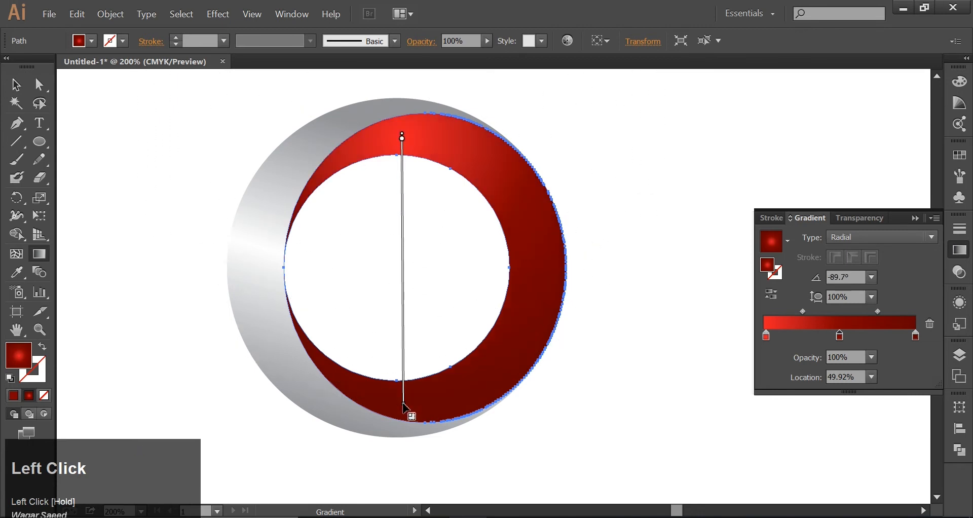
drag(483, 360, 423, 175)
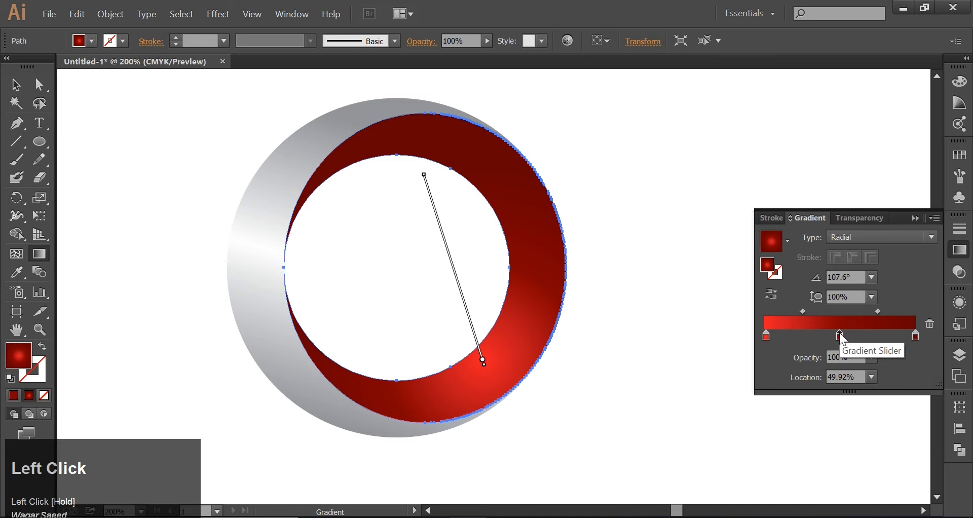
Rearrange the radial gradient's stops with dark red at the start and a bright red stop at 54.02%, removing the original first stop.
drag(839, 333, 788, 333)
drag(856, 338, 842, 345)
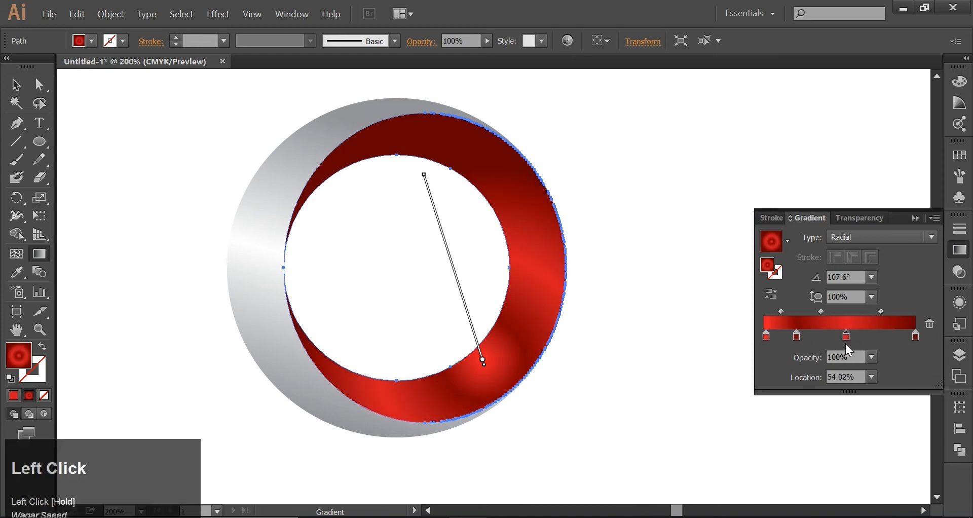
click(767, 337)
drag(766, 339, 759, 373)
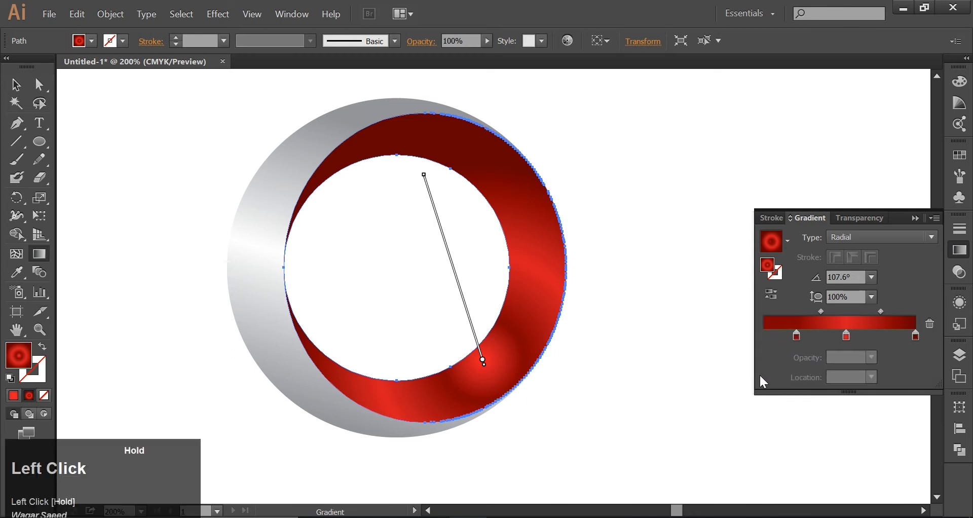
drag(798, 337, 766, 339)
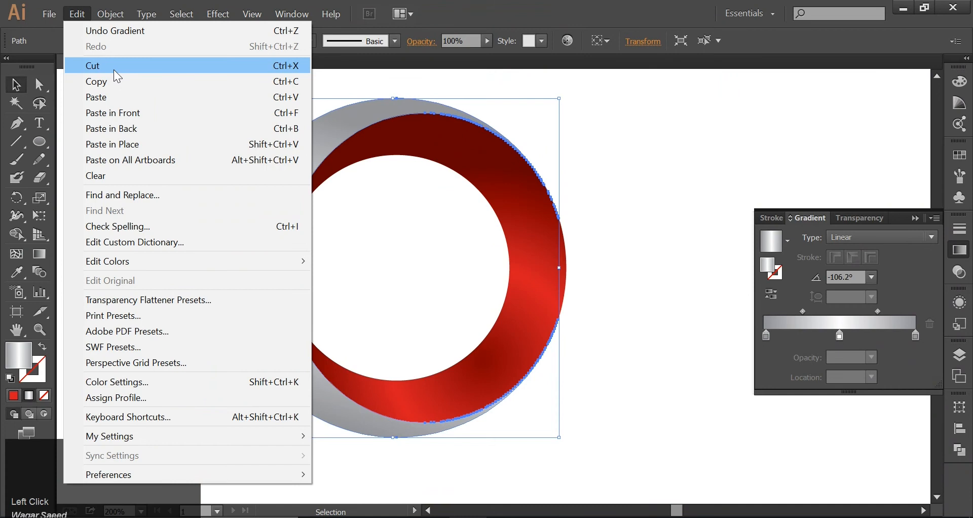
Paste a copy of the grey crescent to the left of the ring and duplicate it about 18 pt further left.
click(117, 144)
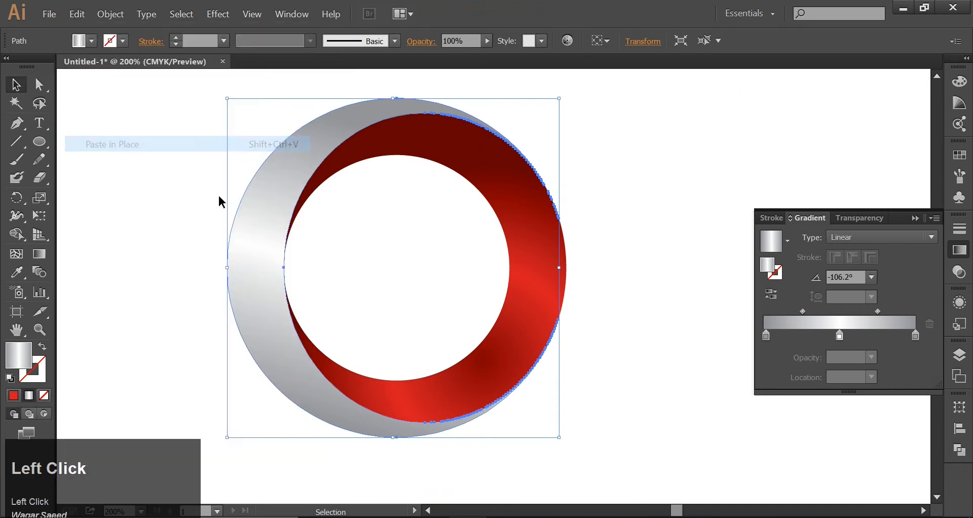
drag(249, 238, 88, 230)
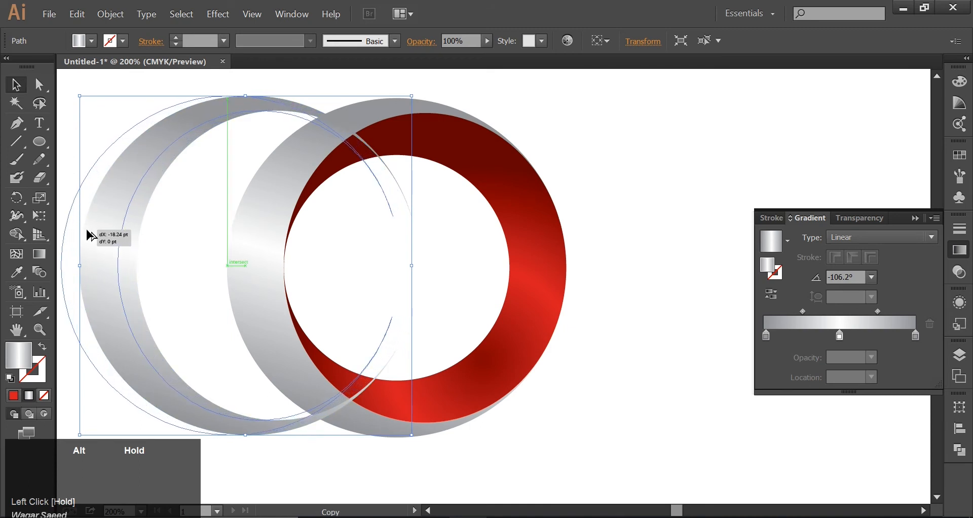
drag(90, 236, 90, 236)
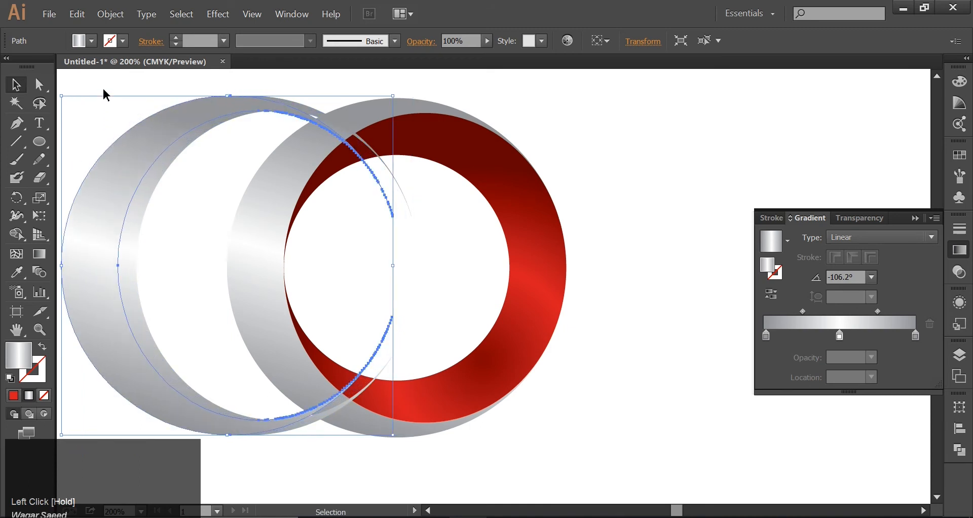
Split the two overlapping crescent copies into separate pieces with Shape Builder.
shift+click(135, 191)
click(17, 234)
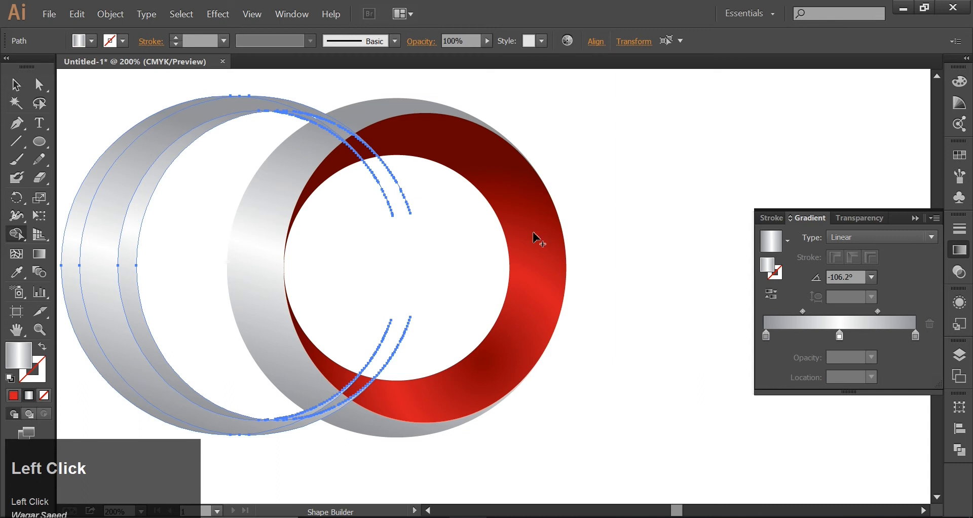
click(16, 84)
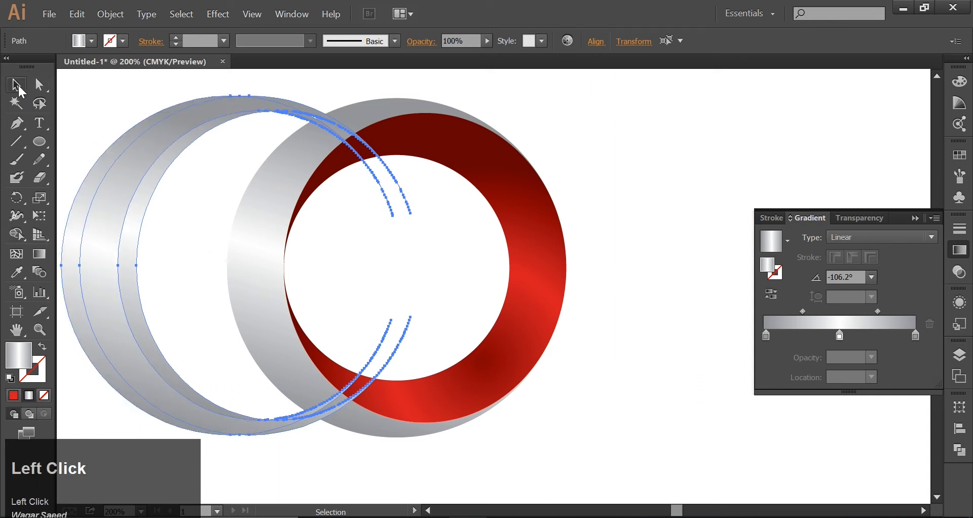
click(708, 180)
Pull the thin inner crescent out to the right of the ring and delete the leftover pieces of both copies.
drag(132, 234, 571, 237)
drag(142, 106, 157, 200)
key(Delete)
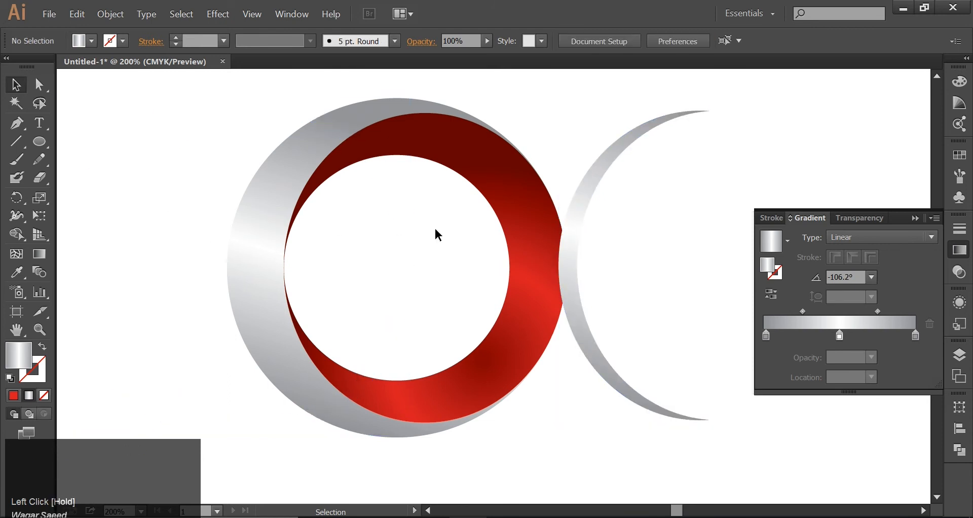
Move the thin crescent against the red ring's outer left edge and fill it with the White, Black gradient.
drag(573, 263, 281, 268)
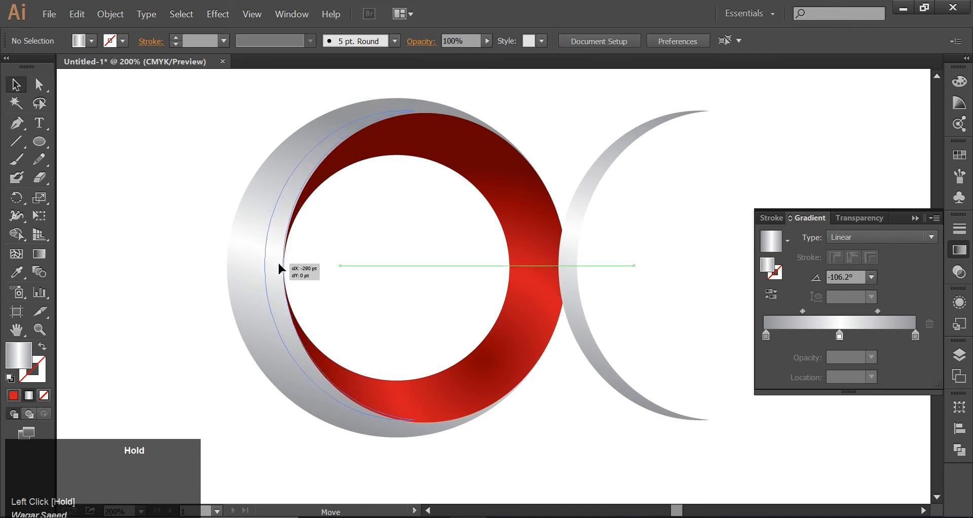
drag(280, 264, 279, 264)
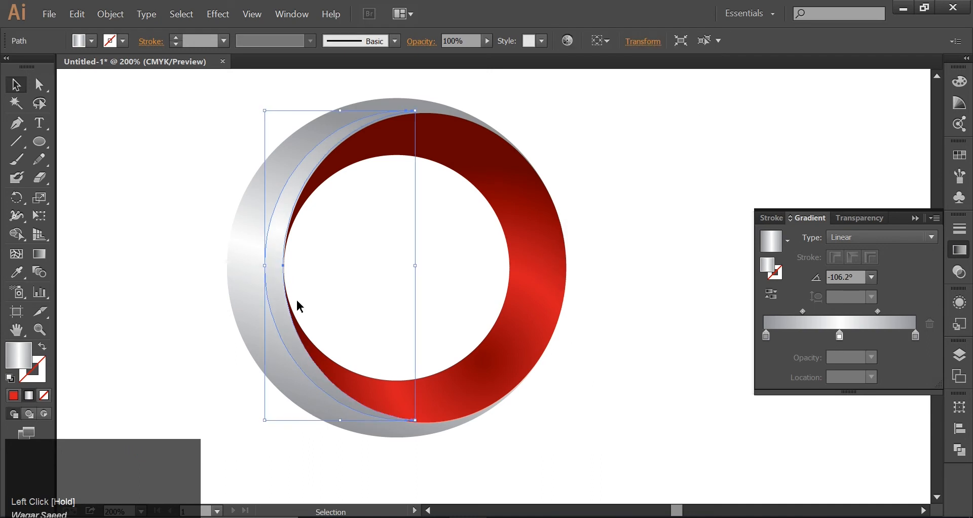
click(787, 239)
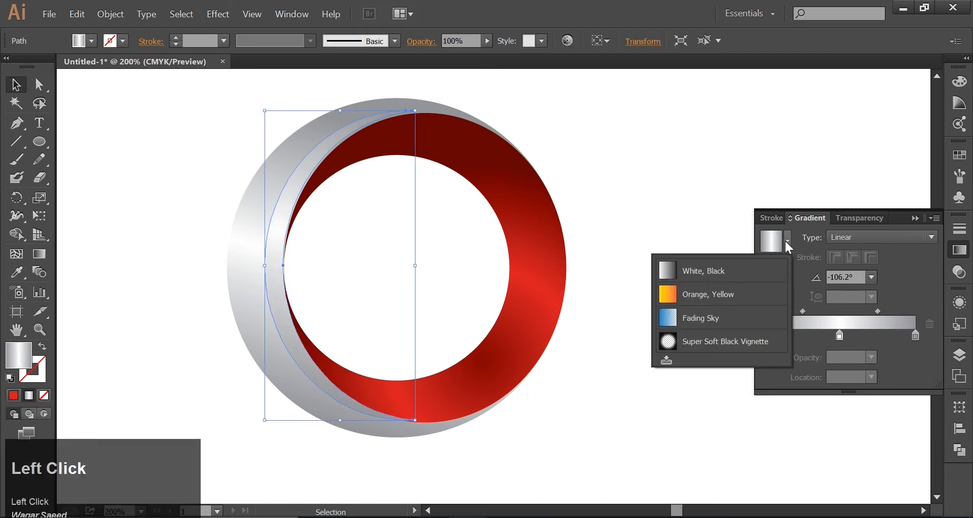
click(690, 275)
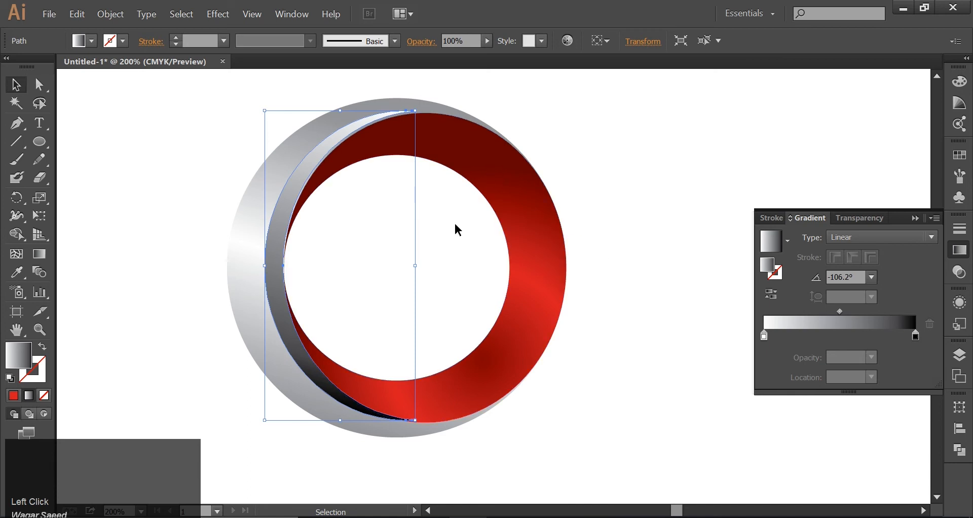
Nudge the thin crescent slightly down and to the right to line it up with the red ring's edge.
key(Down)
key(Down)
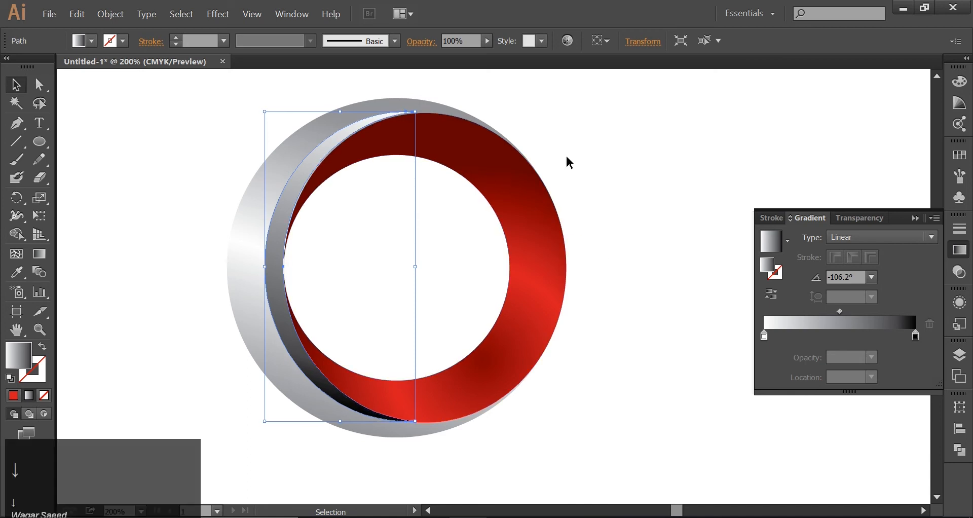
key(Right)
key(Right)
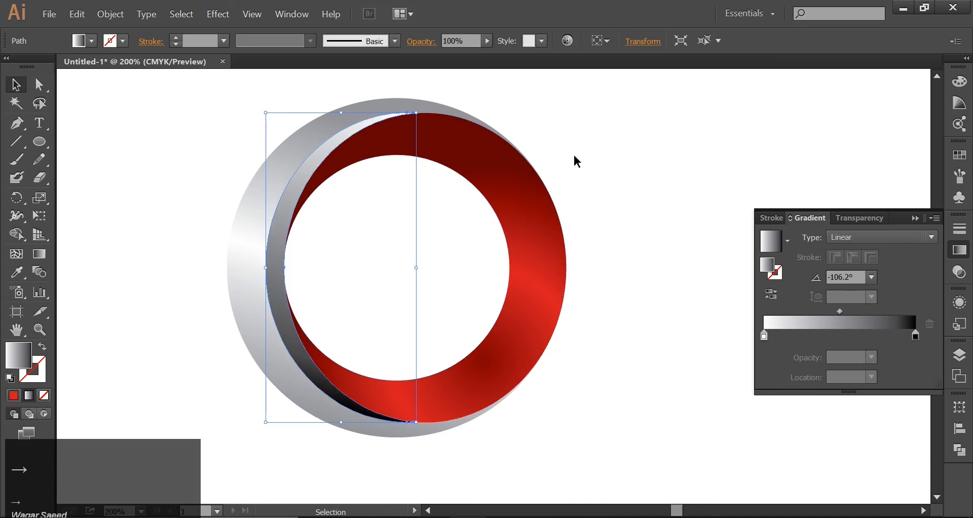
click(649, 170)
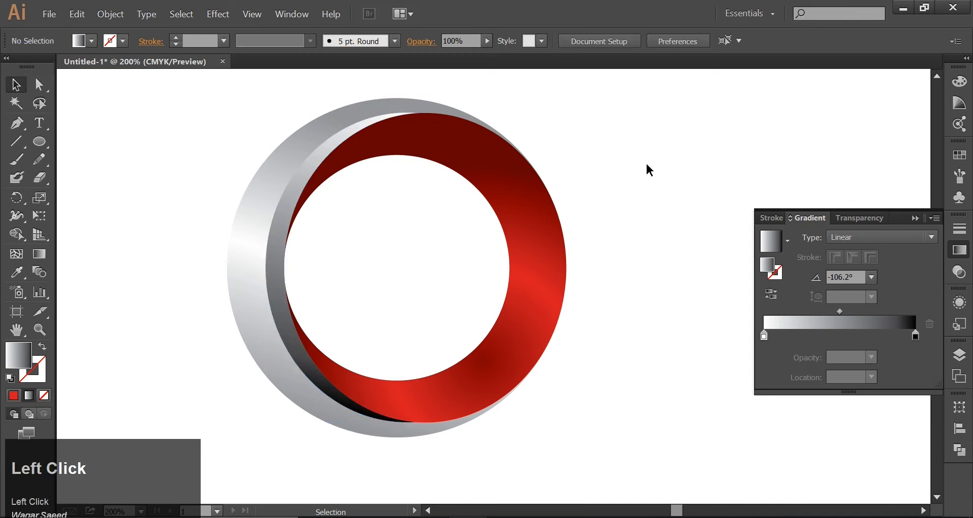
Add a stop at 42.53% to the thin crescent's gradient and colour it grey with 35% black.
click(279, 285)
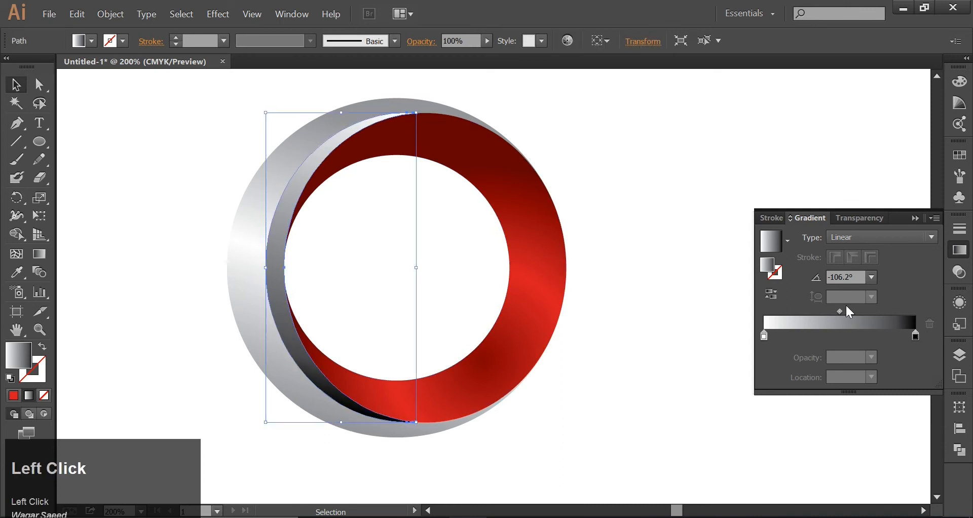
drag(835, 333, 828, 333)
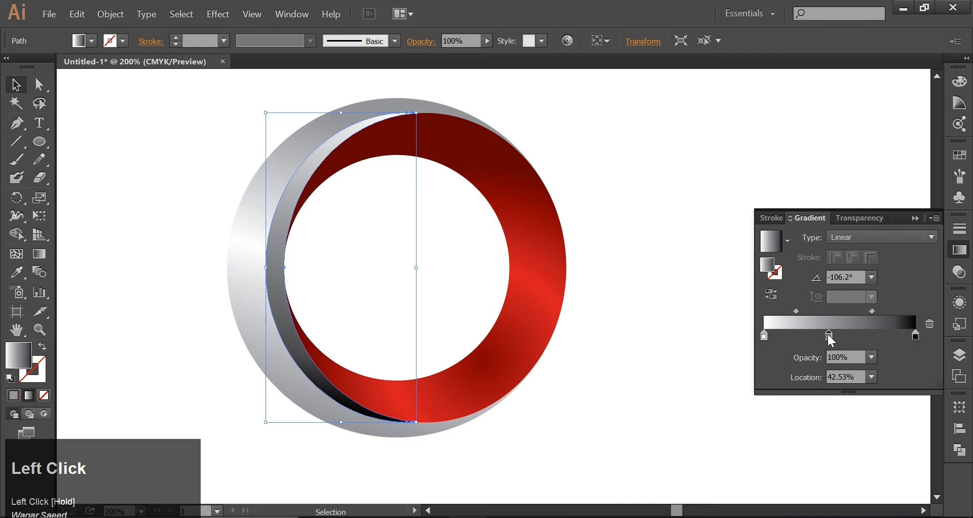
double_click(828, 334)
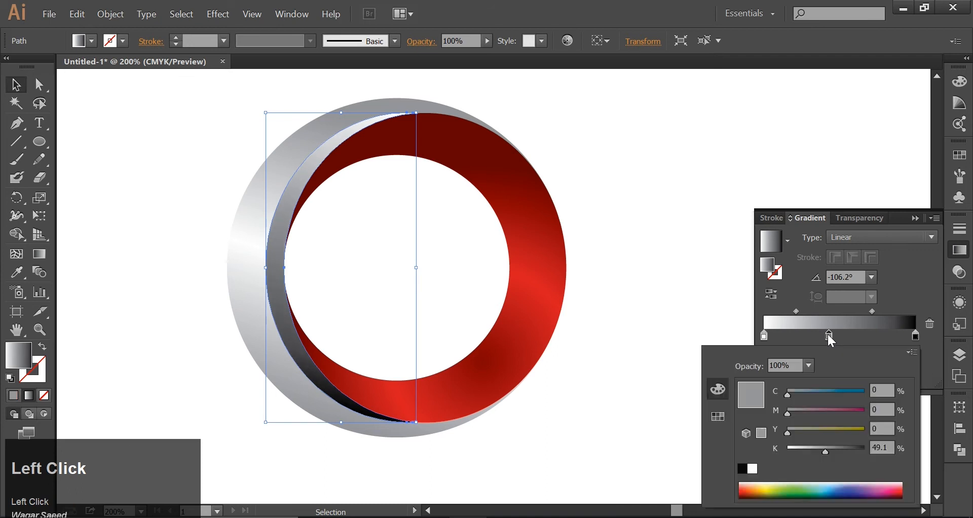
click(743, 469)
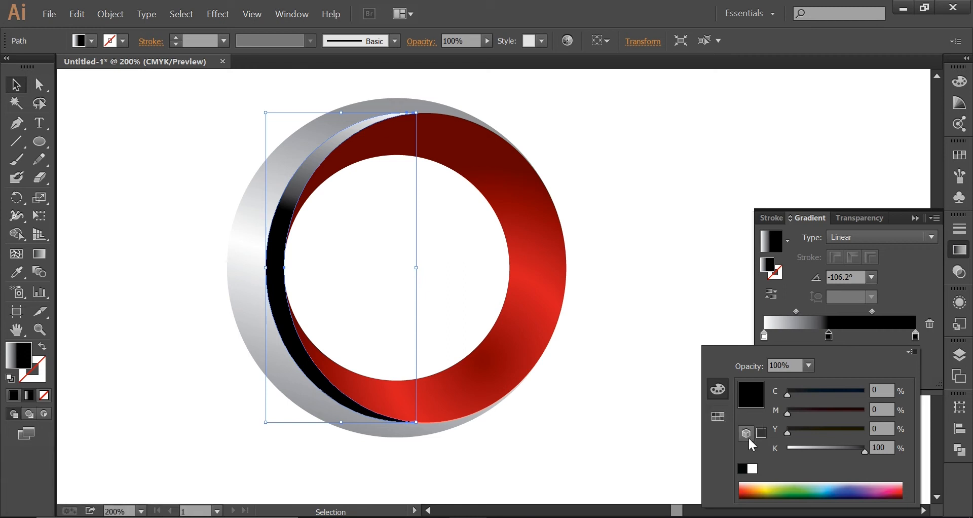
drag(864, 449, 813, 448)
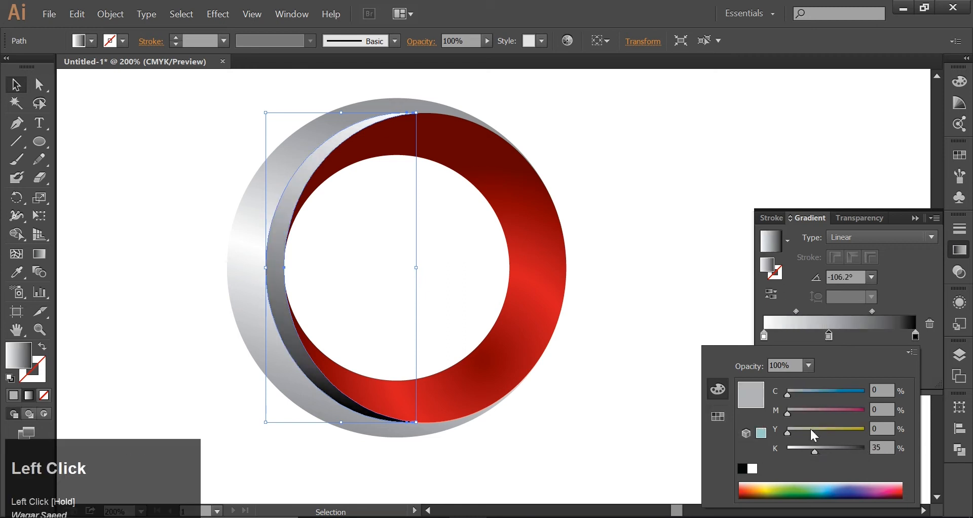
Swap the thin crescent gradient's grey and black stops, placing grey at the end and black at 45.48%.
click(895, 334)
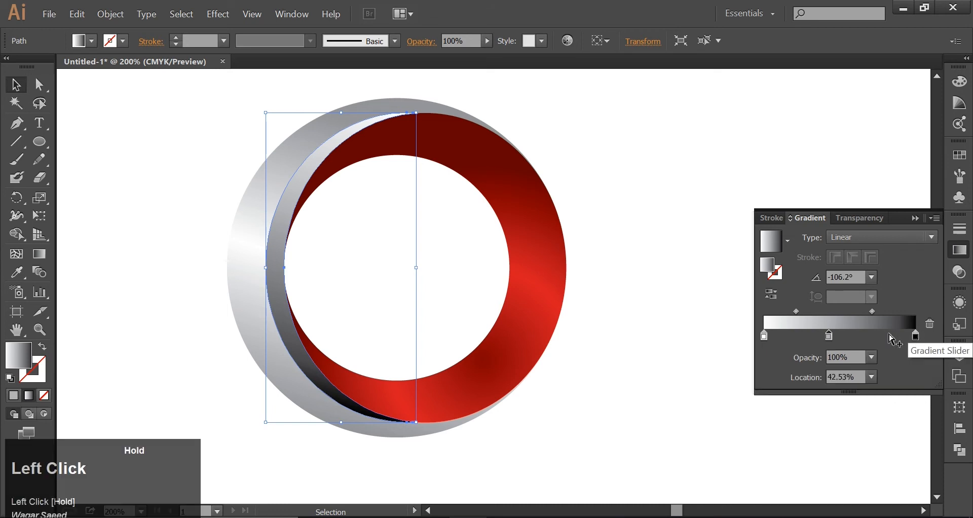
mouse_move(915, 335)
mouse_down()
mouse_move(846, 337)
mouse_move(916, 336)
mouse_up()
click(829, 335)
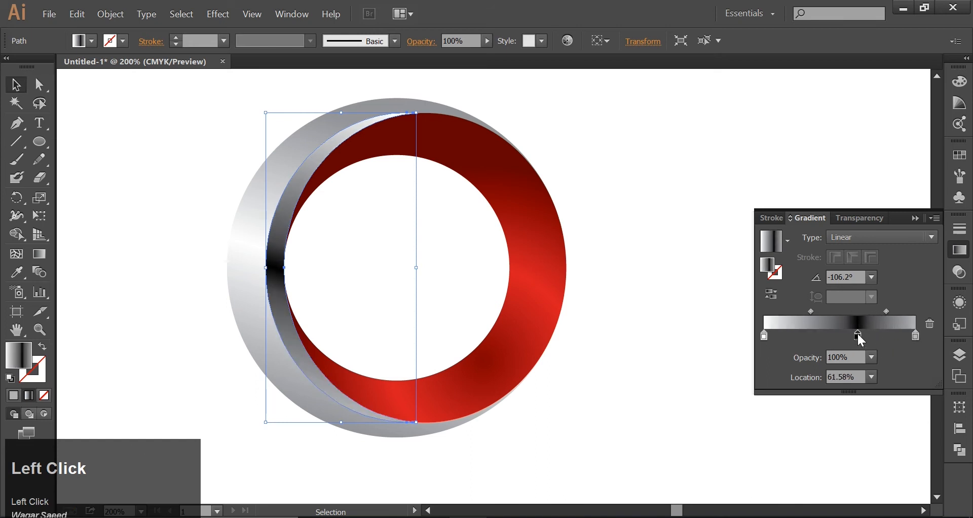
drag(857, 333, 834, 335)
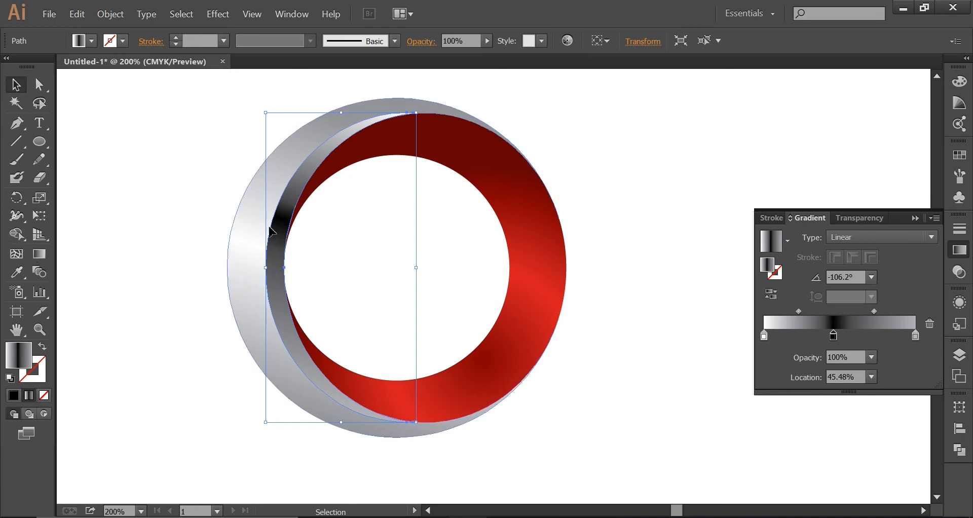
Run the thin crescent's linear gradient from its lower tip up to its upper tip at 90.4°.
click(44, 255)
drag(304, 180, 274, 427)
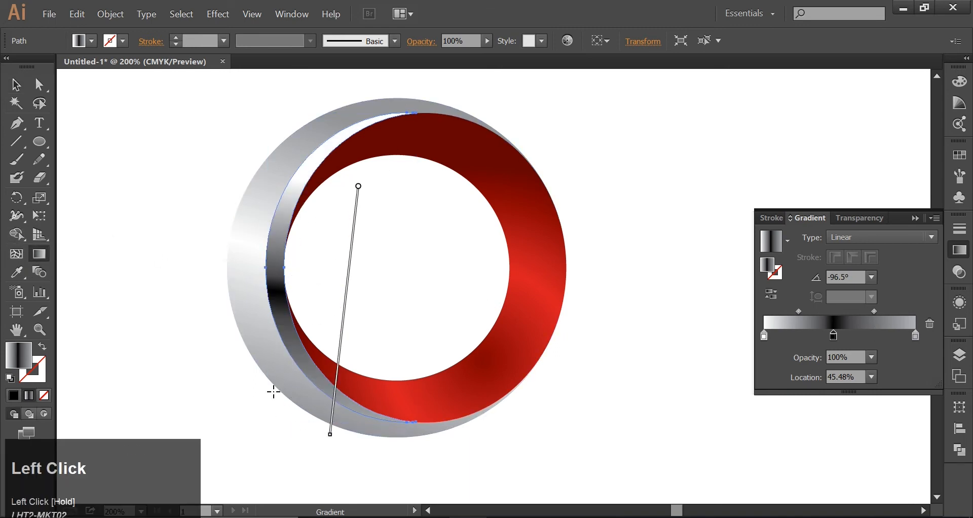
mouse_move(409, 419)
mouse_down()
mouse_move(419, 158)
mouse_move(407, 108)
mouse_up()
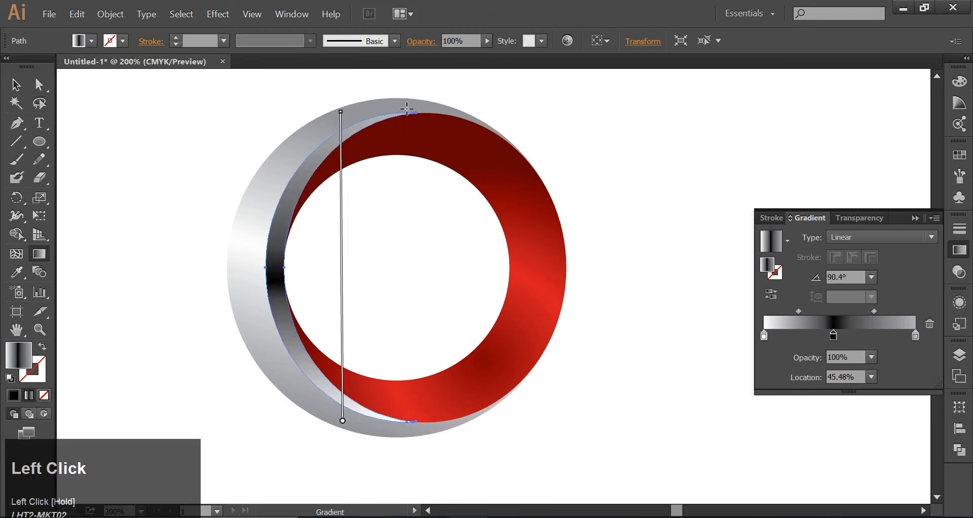
Copy the red ring, paste it in place and move the copy to the right, partly overlapping the logo.
click(7, 76)
click(133, 123)
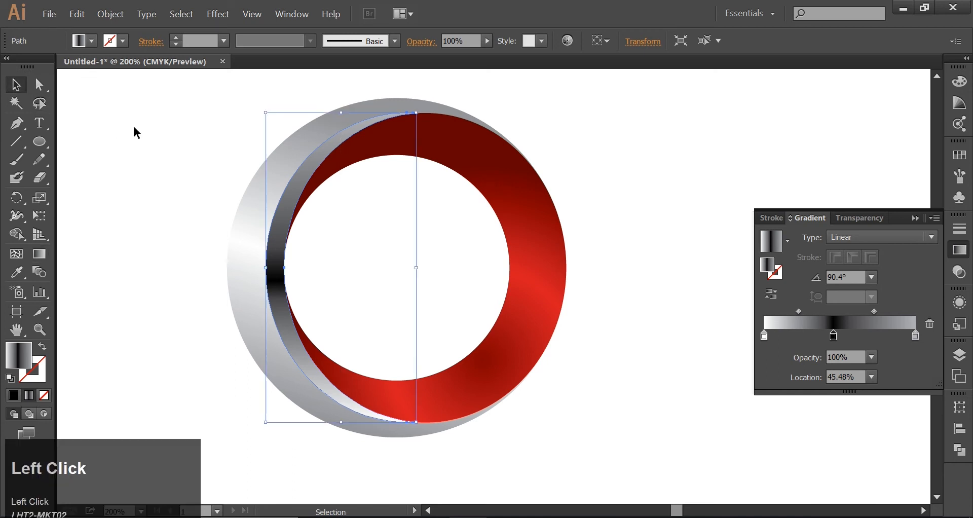
click(560, 328)
click(80, 15)
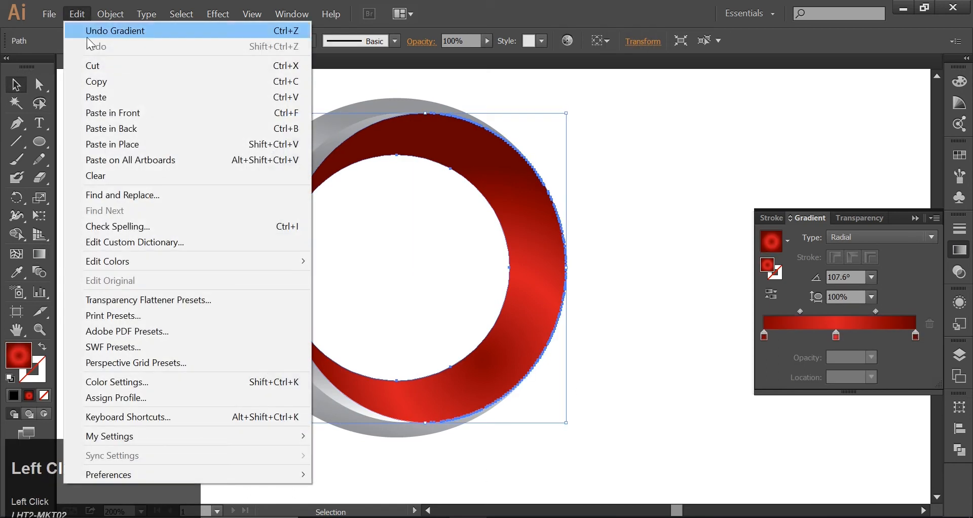
click(99, 82)
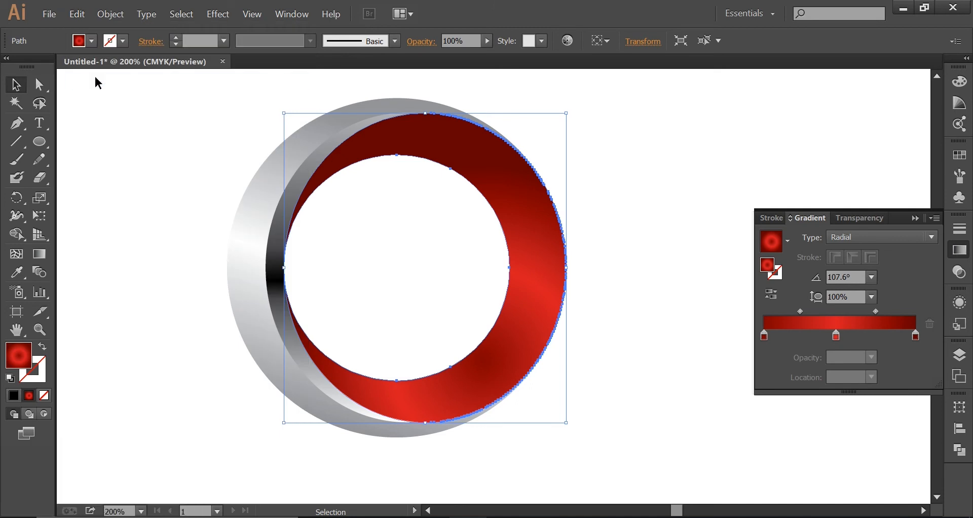
click(85, 14)
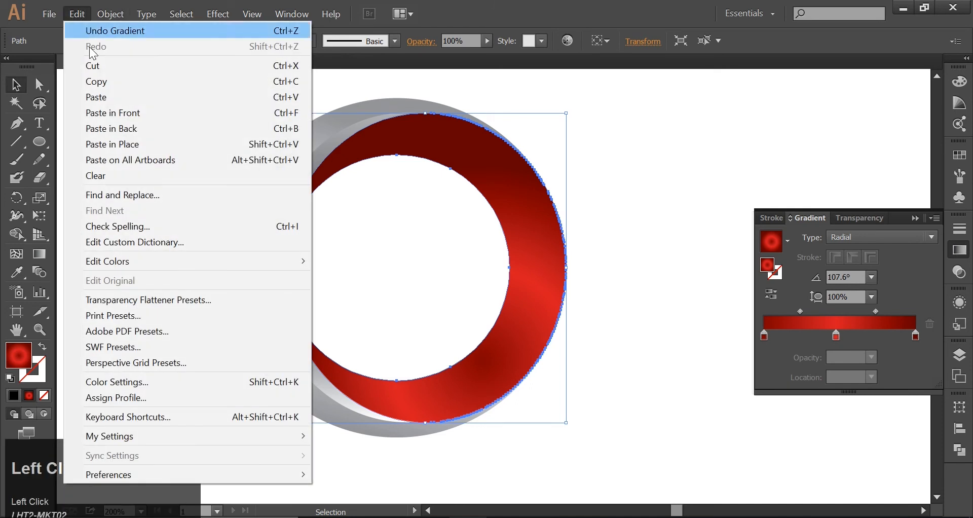
click(105, 143)
drag(612, 288, 747, 271)
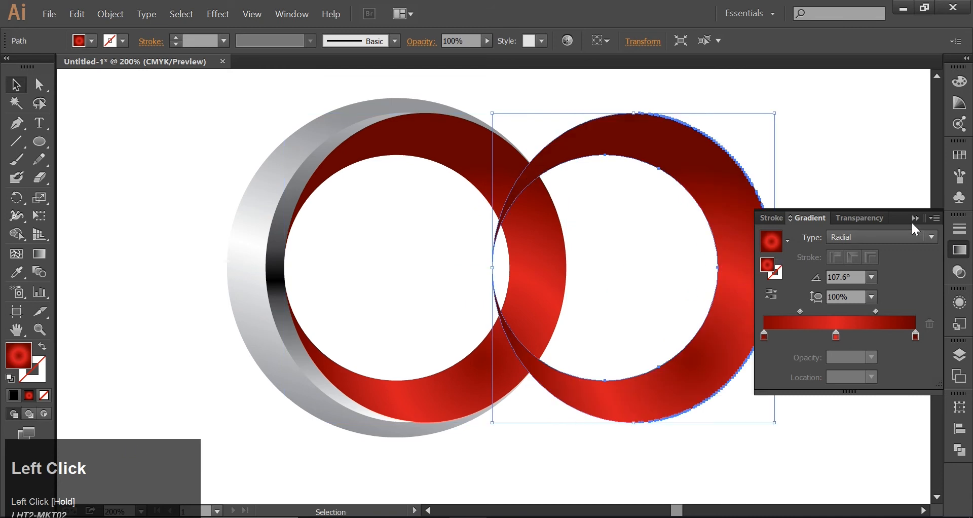
Duplicate the ring copy slightly to the right and separate the thin inner crescent between both copies with Shape Builder.
click(914, 218)
drag(733, 262, 748, 257)
drag(843, 211, 717, 263)
click(16, 234)
click(721, 241)
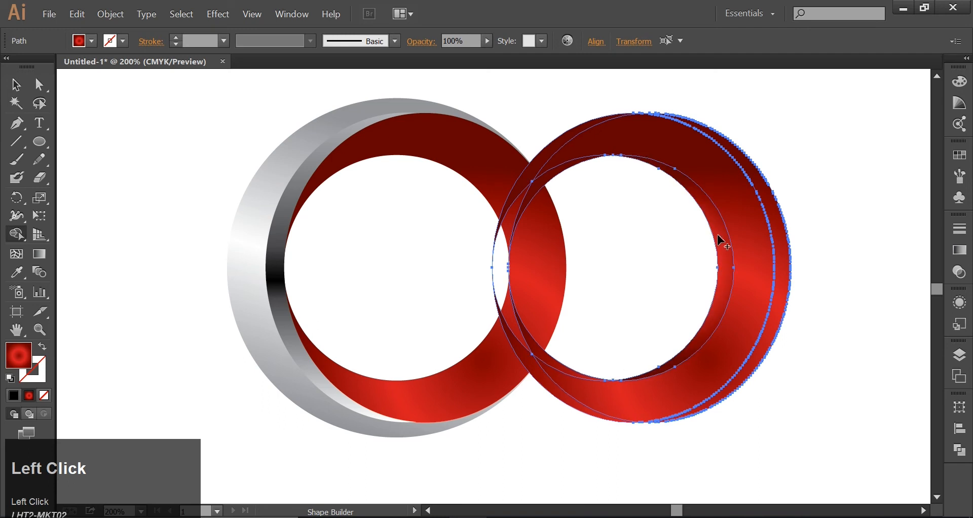
Move the separated crescent onto the inner right edge of the logo's red ring and delete the leftover ring copies.
click(15, 85)
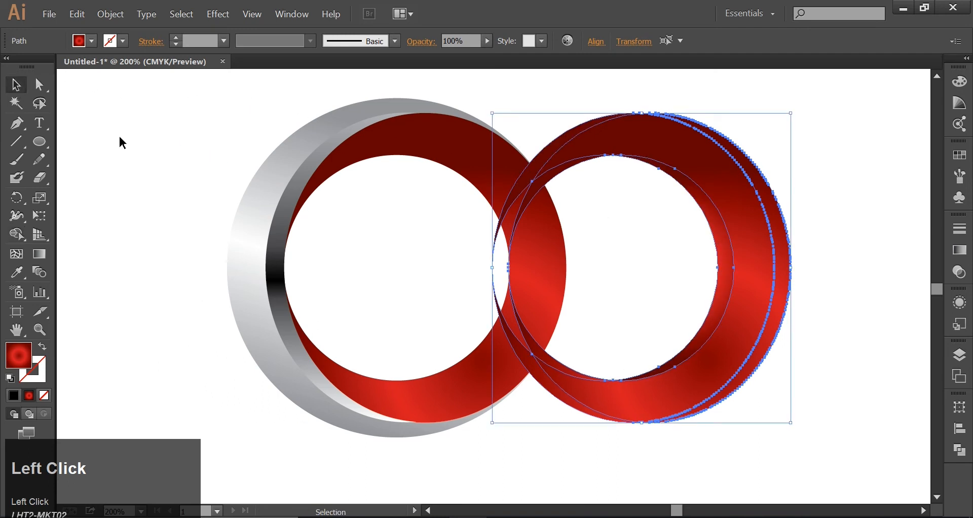
click(761, 504)
drag(723, 310, 515, 309)
drag(848, 197, 684, 288)
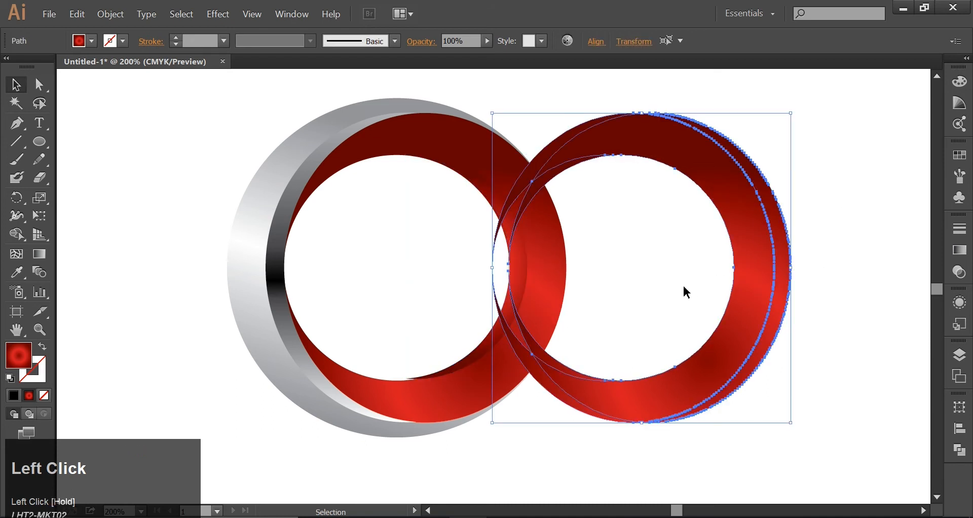
key(Delete)
Nudge the red crescent slightly down and to the left to line it up with the ring's inner edge.
click(507, 333)
key(Down)
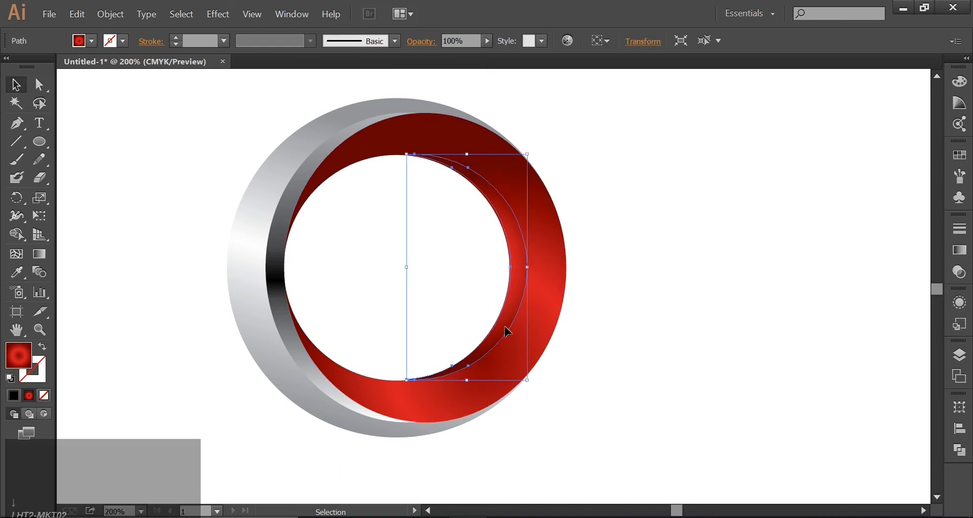
key(Left)
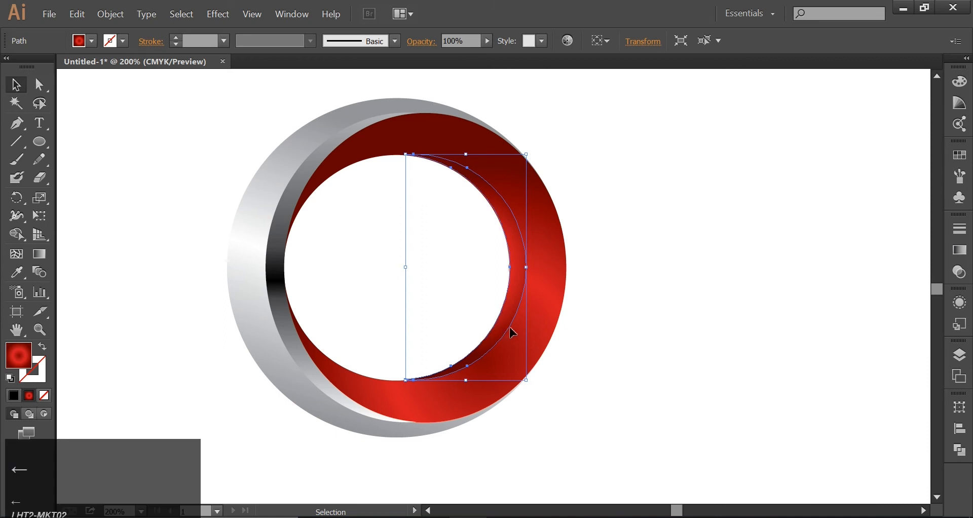
click(597, 369)
click(485, 350)
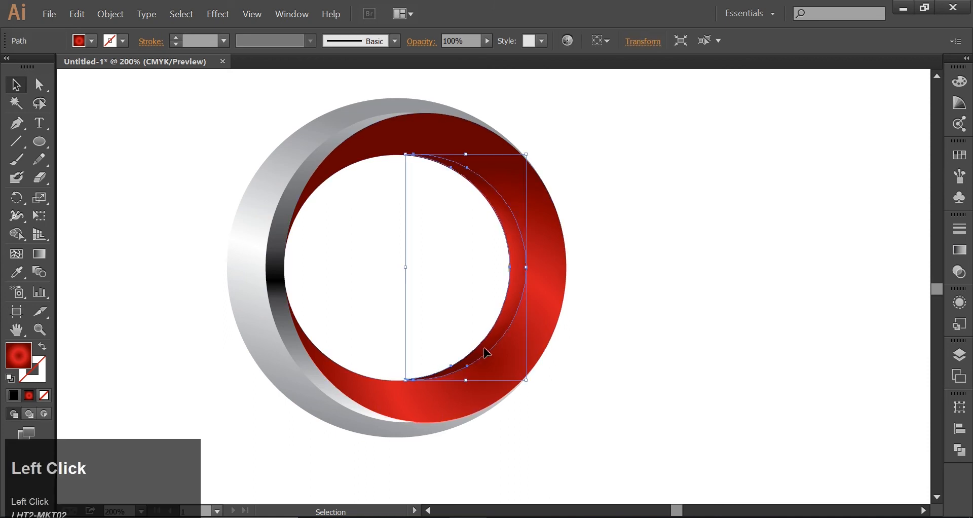
key(Down)
click(634, 342)
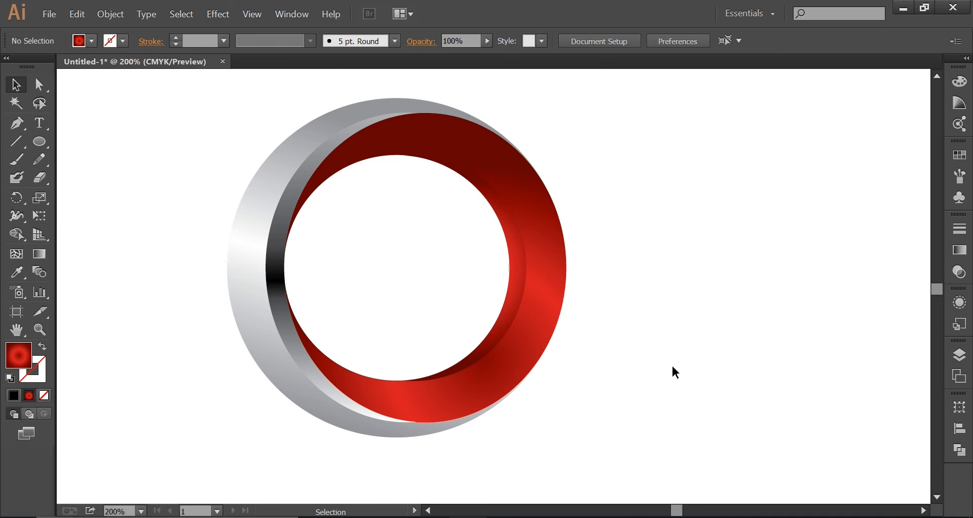
Make the red crescent's gradient linear, with bright red at the start and 98.03% and dark red at 45.65%.
click(514, 299)
click(960, 250)
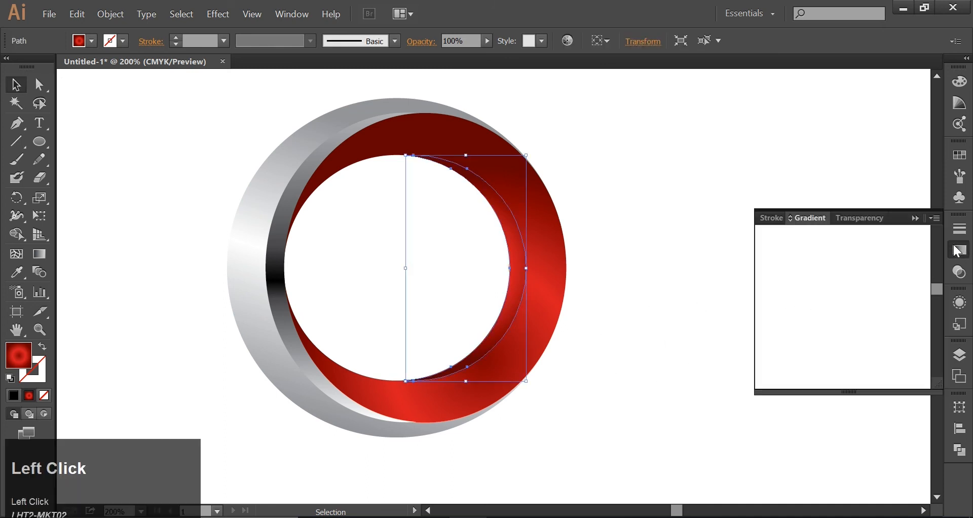
click(853, 236)
click(853, 247)
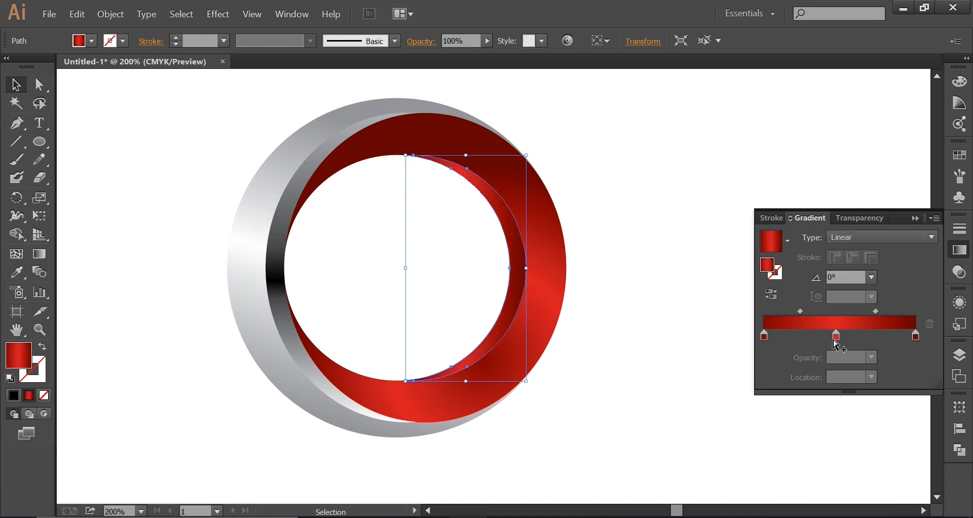
drag(837, 336, 761, 337)
drag(915, 335, 845, 348)
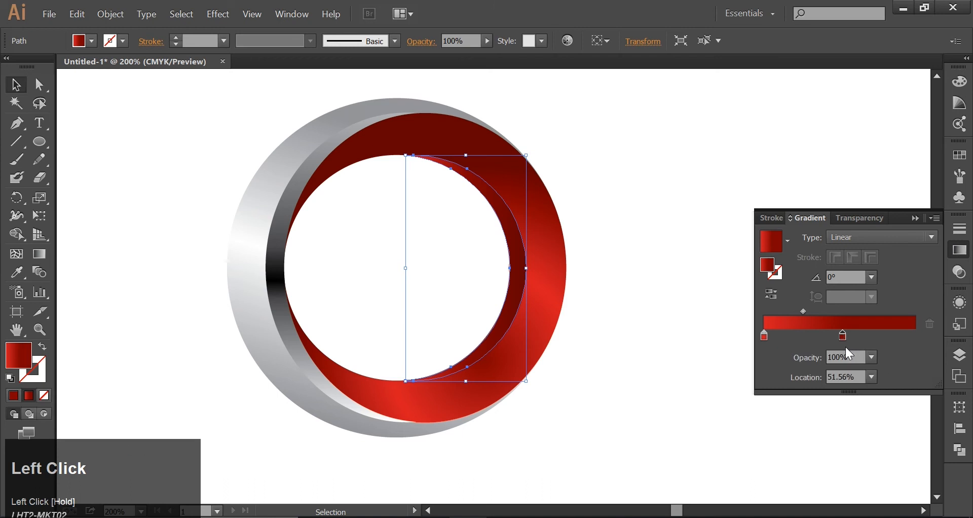
drag(768, 336, 914, 340)
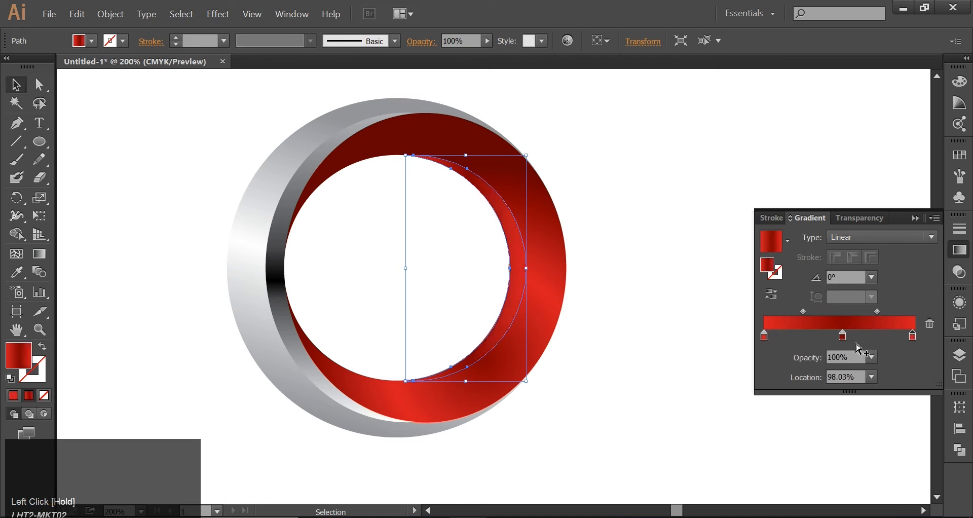
drag(846, 341, 837, 340)
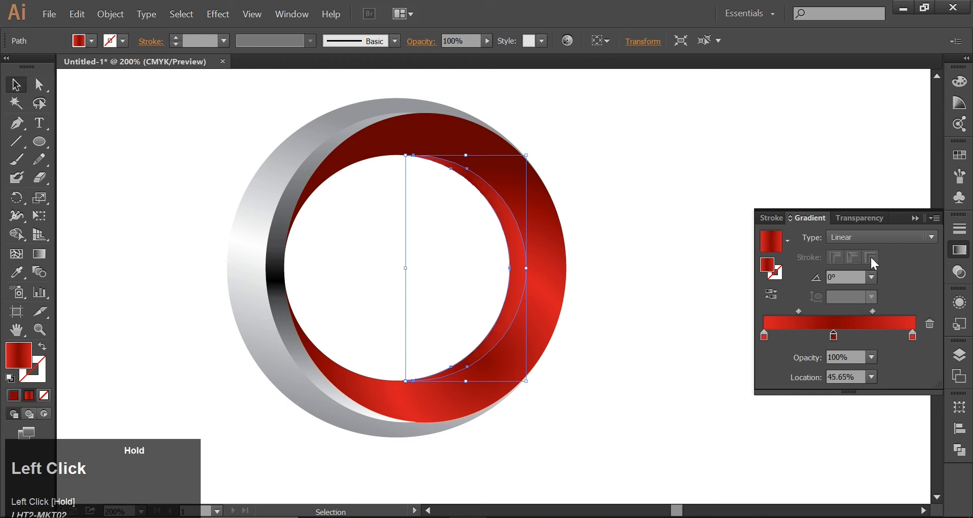
Change the red crescent's gradient type to Radial and deselect it.
click(864, 235)
click(857, 271)
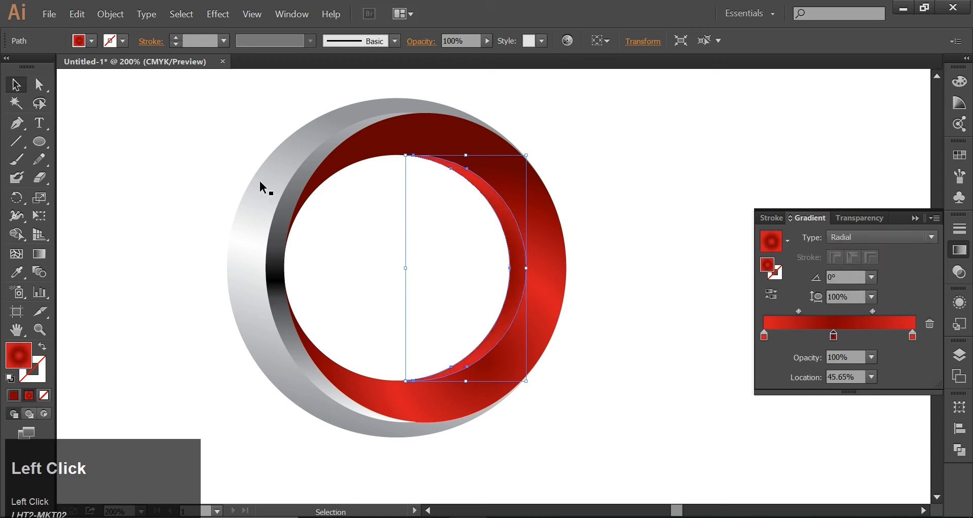
click(240, 153)
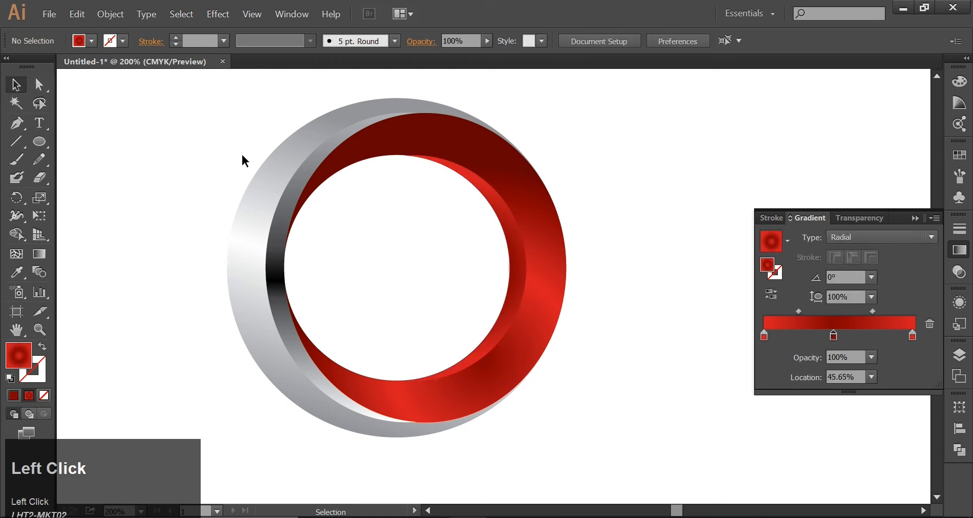
Draw a circle slightly smaller than the ring's white opening and centre it inside the opening.
click(40, 144)
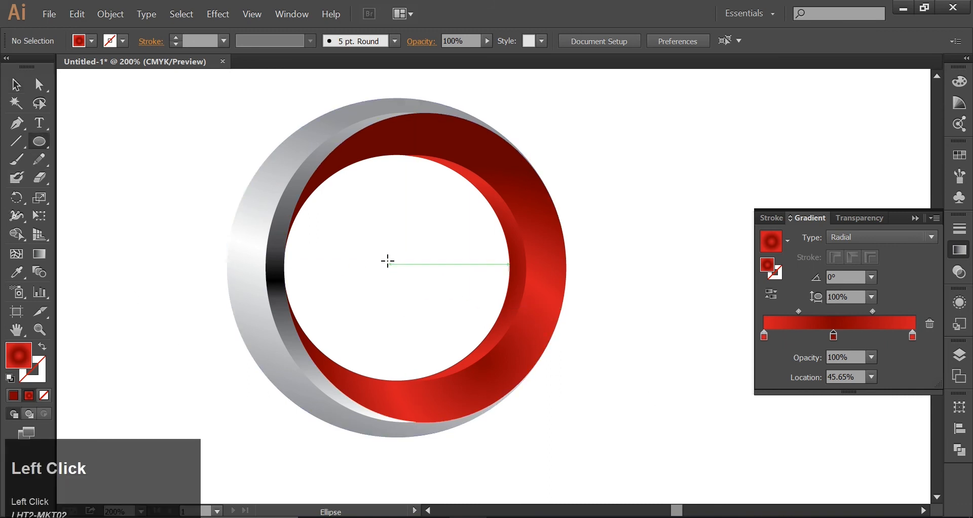
drag(389, 262, 471, 365)
click(19, 88)
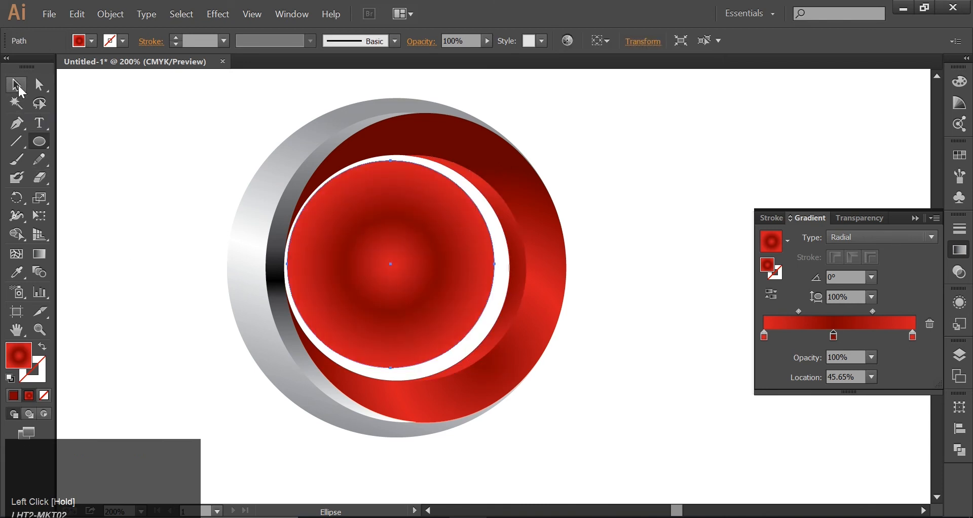
drag(356, 257, 365, 259)
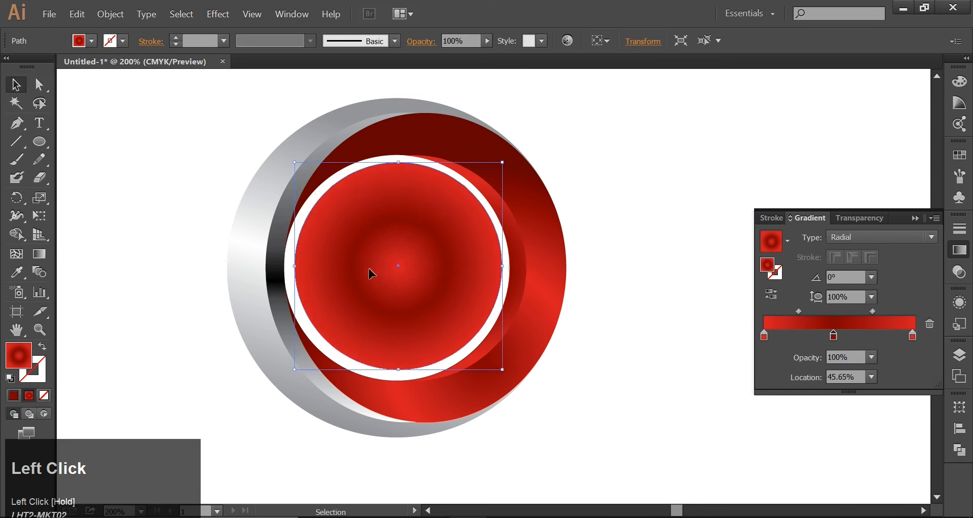
Sample the red ring's gradient onto the circle and run it from upper right to lower left at -133.6°.
click(17, 272)
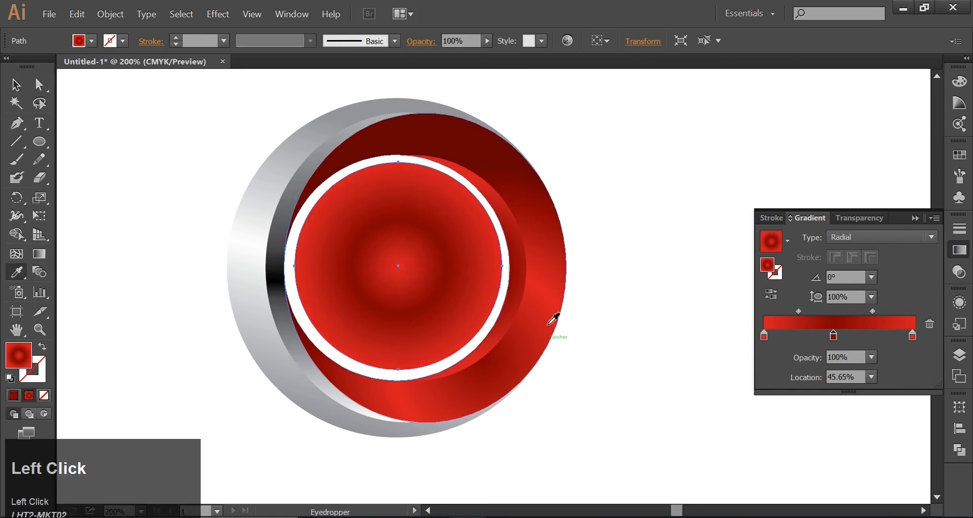
click(554, 318)
click(16, 85)
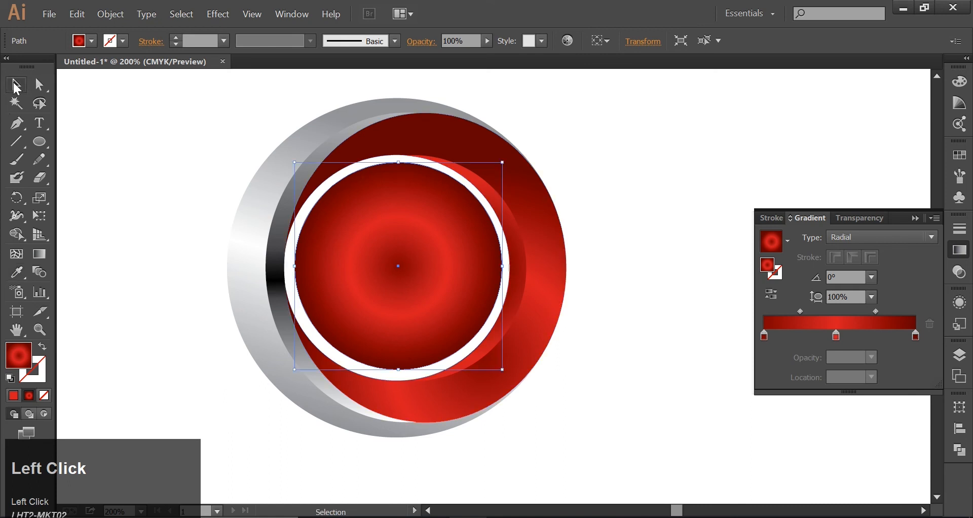
click(42, 259)
drag(449, 213, 381, 289)
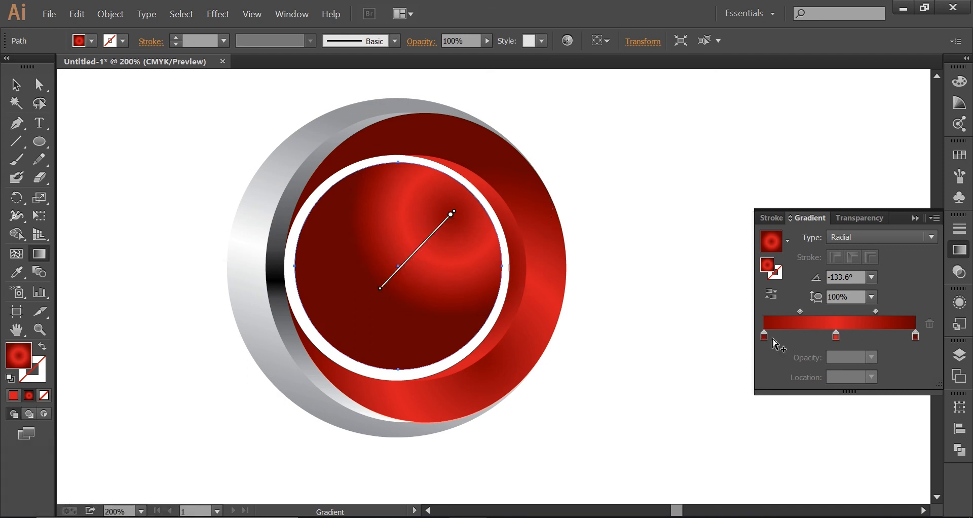
Reduce the circle's gradient to bright red at 6.08% fading into dark red, and recentre the circle inside the ring.
drag(765, 335, 770, 356)
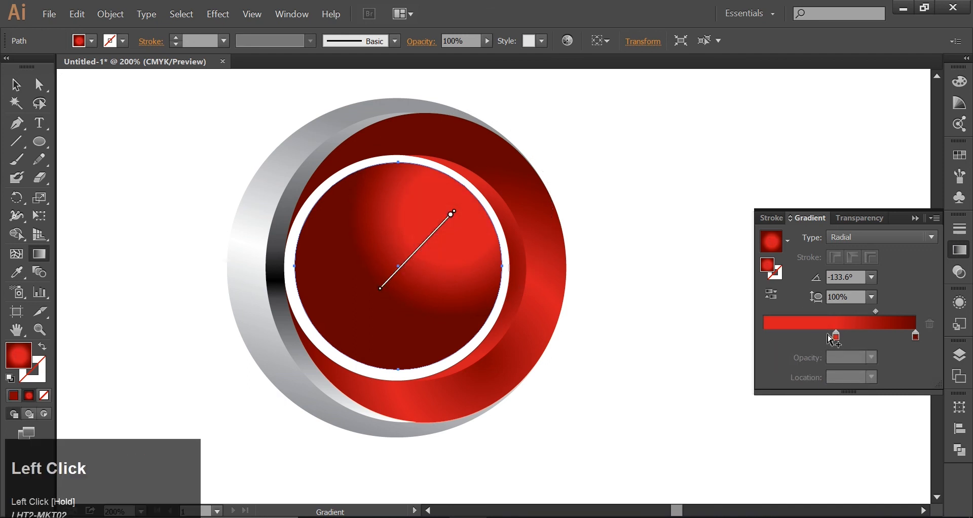
drag(837, 335, 773, 332)
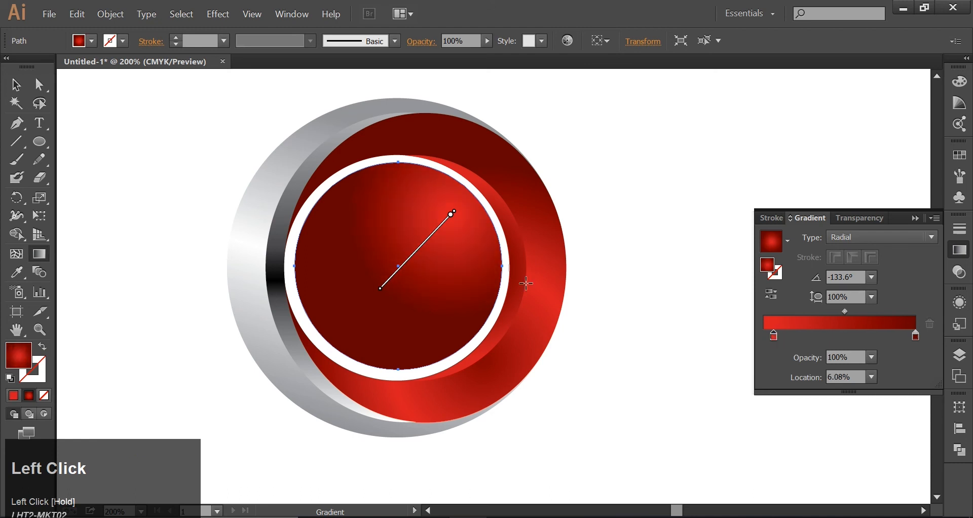
click(16, 84)
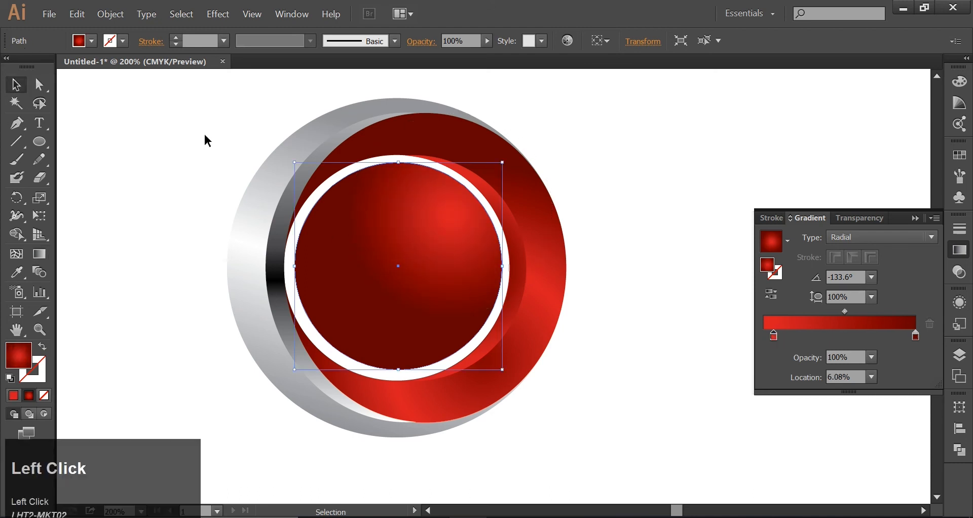
click(199, 136)
drag(422, 280, 424, 283)
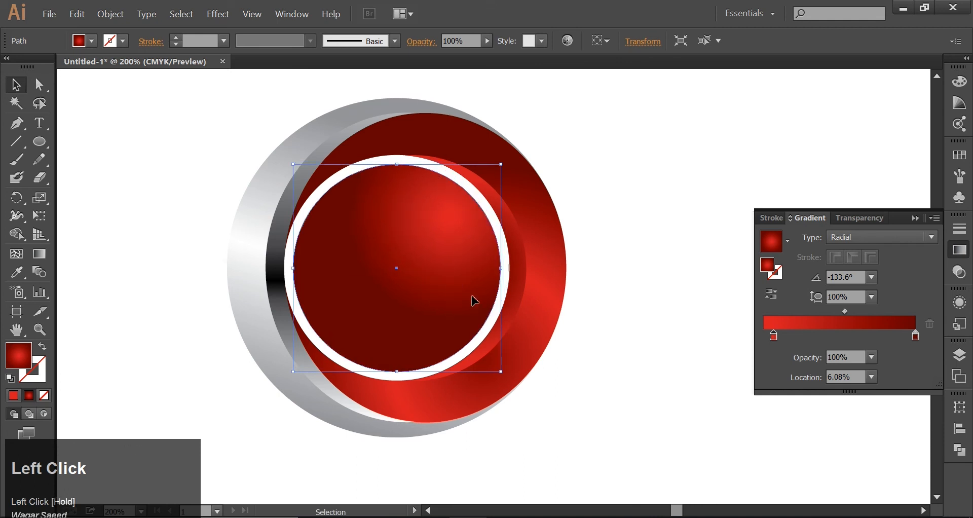
Draw a tall narrow ellipse in the upper right part of the circle and rotate it counter-clockwise to a diagonal tilt.
click(39, 142)
drag(409, 192, 456, 298)
click(16, 84)
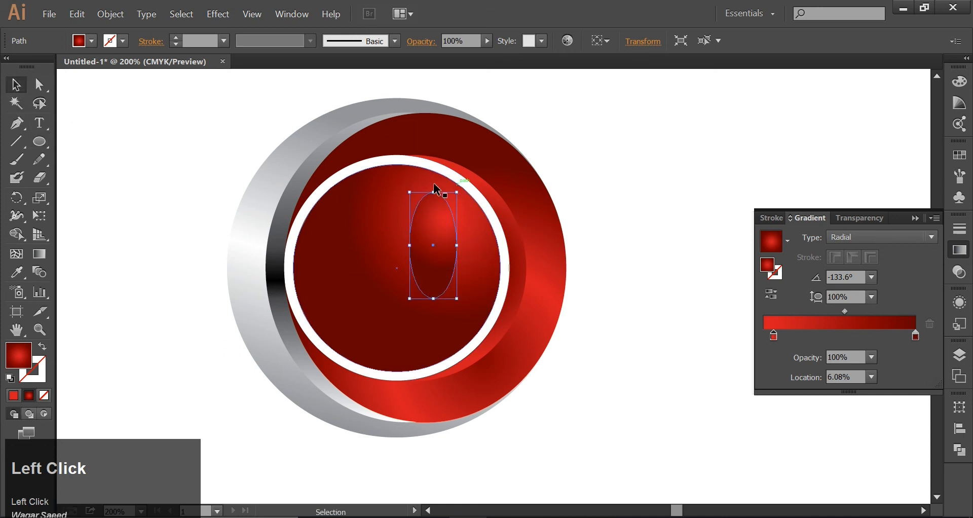
drag(408, 191, 364, 218)
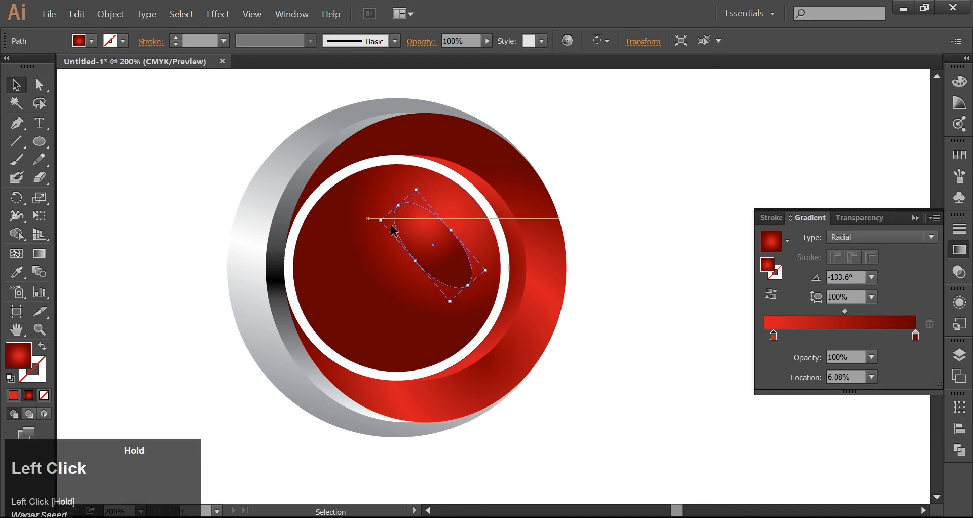
Move the tilted ellipse close to the circle's upper right edge and widen it.
drag(442, 233, 449, 213)
drag(463, 206, 463, 209)
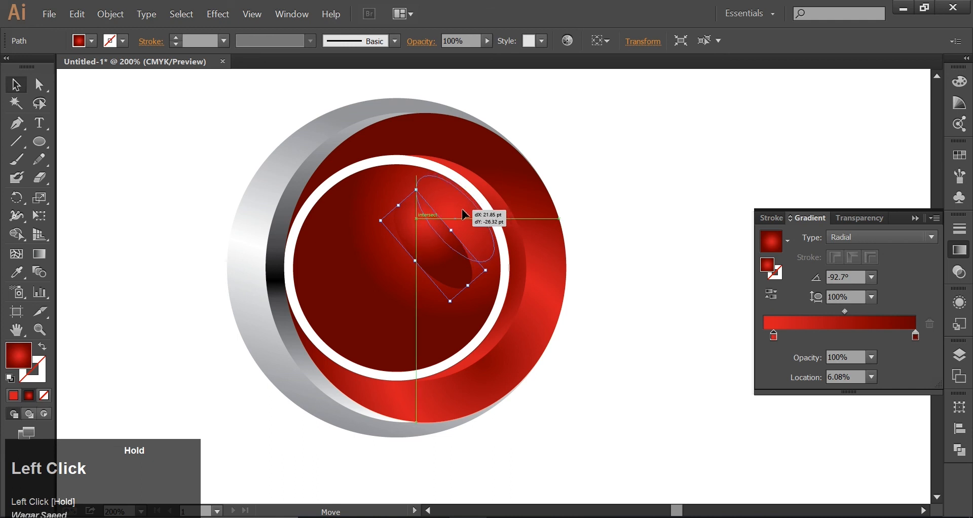
drag(463, 209, 448, 230)
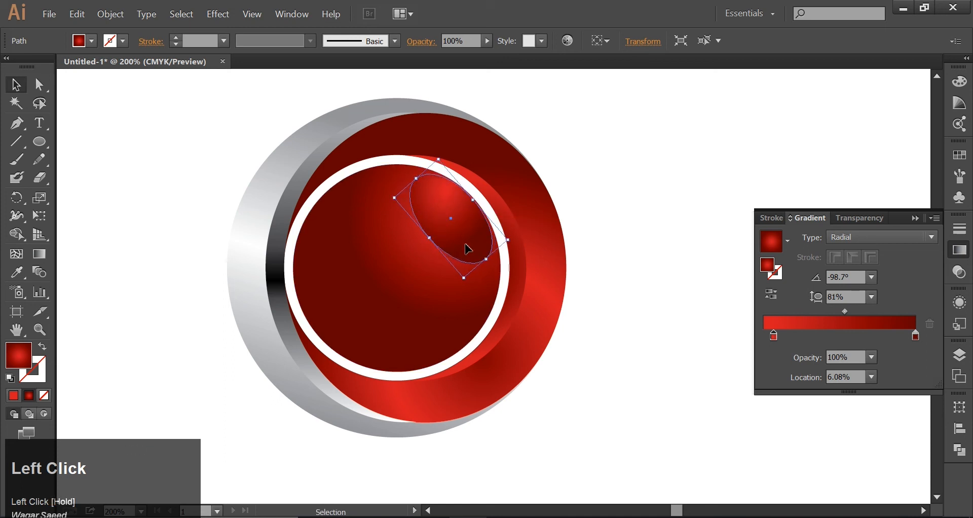
Recolour both stops of the tilted ellipse's radial gradient to white and set the outer stop's opacity to 0%.
double_click(774, 336)
click(756, 466)
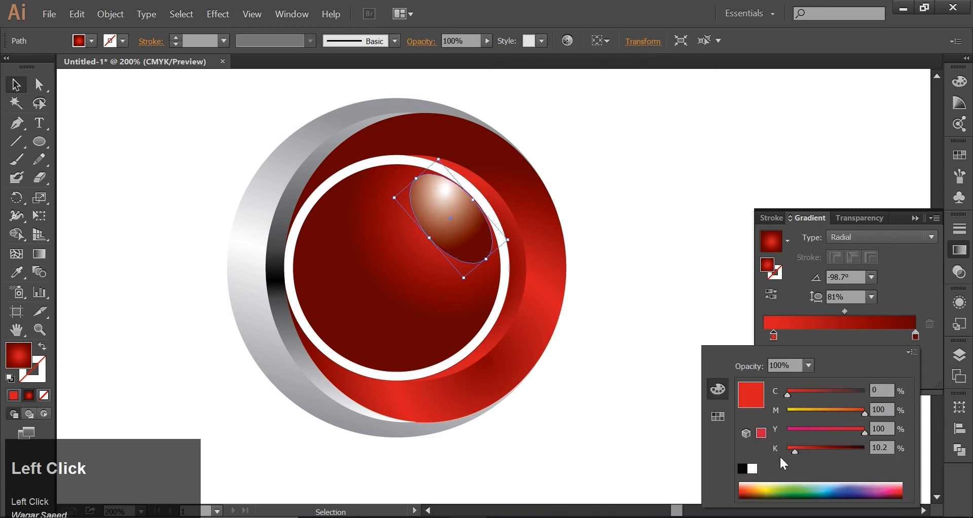
double_click(915, 334)
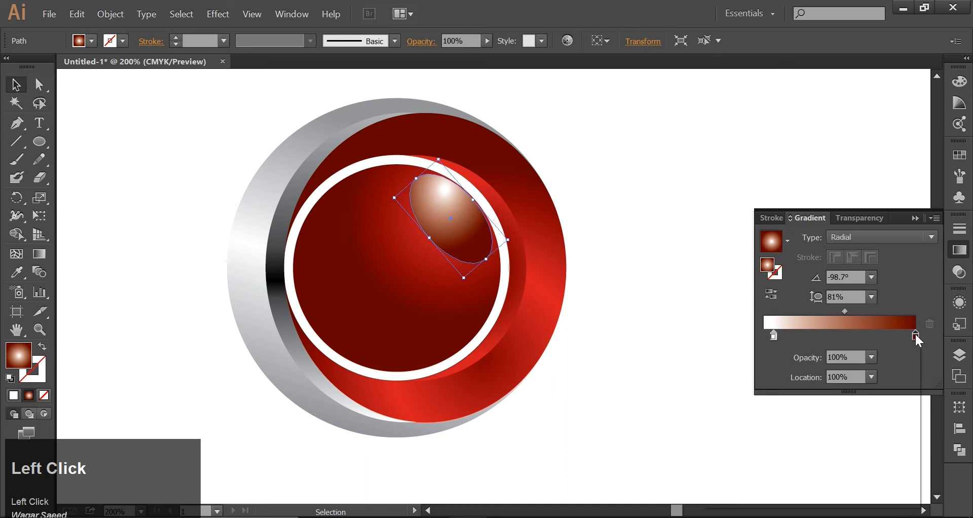
click(755, 469)
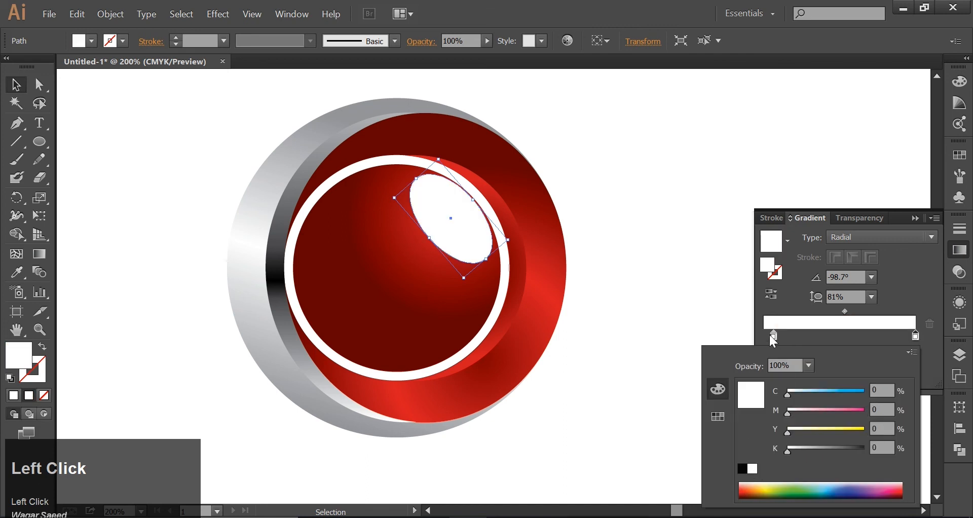
key(Escape)
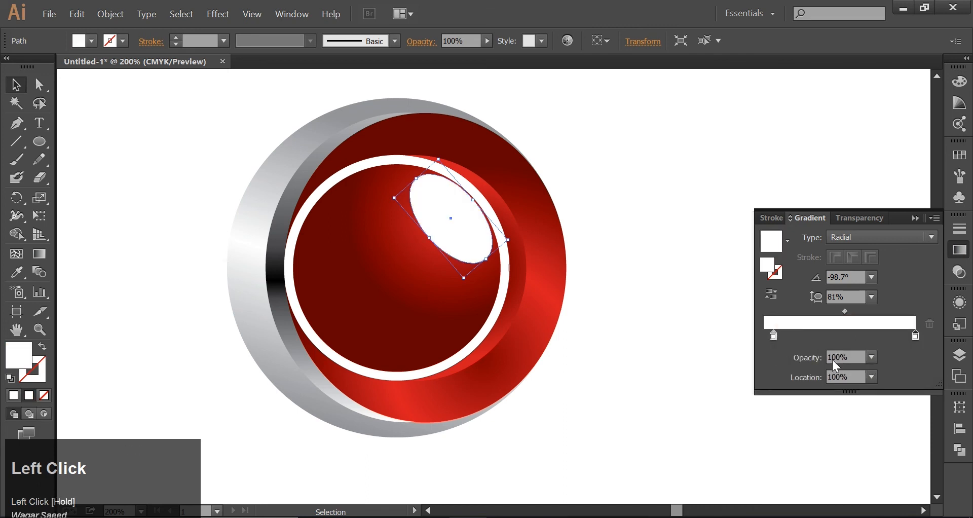
click(877, 357)
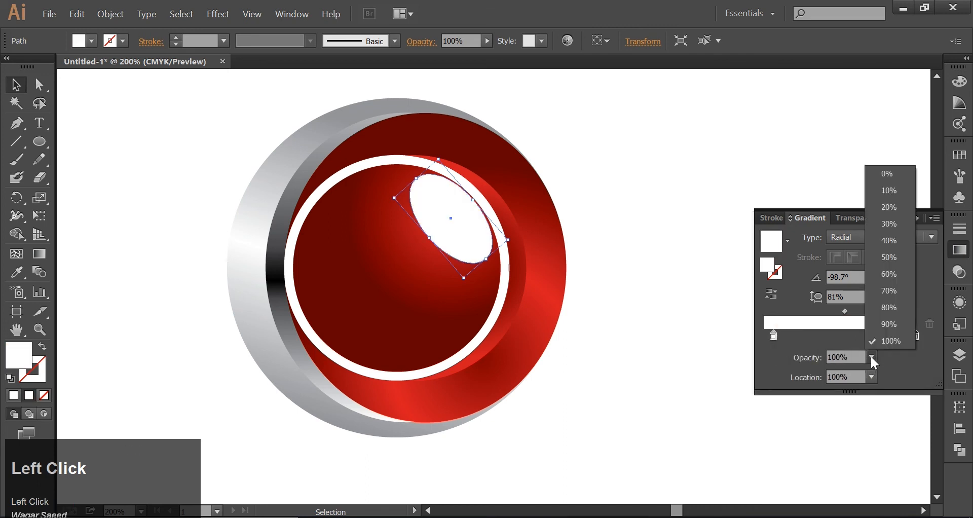
click(893, 176)
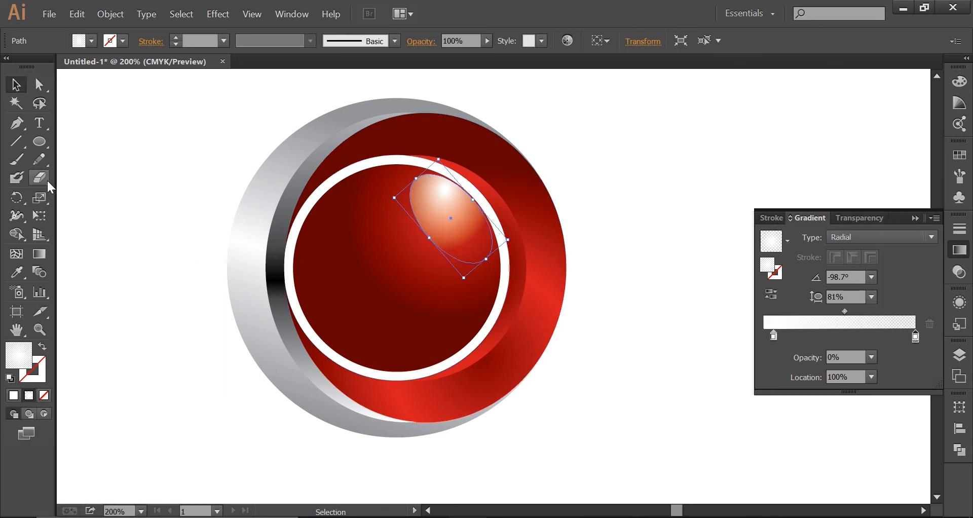
Redraw the highlight's gradient with the Gradient tool, running it from the ellipse's upper end straight down at about -93.2°.
click(39, 253)
mouse_move(459, 207)
mouse_down()
mouse_move(443, 278)
mouse_move(426, 311)
mouse_move(421, 299)
mouse_up()
drag(461, 248, 404, 165)
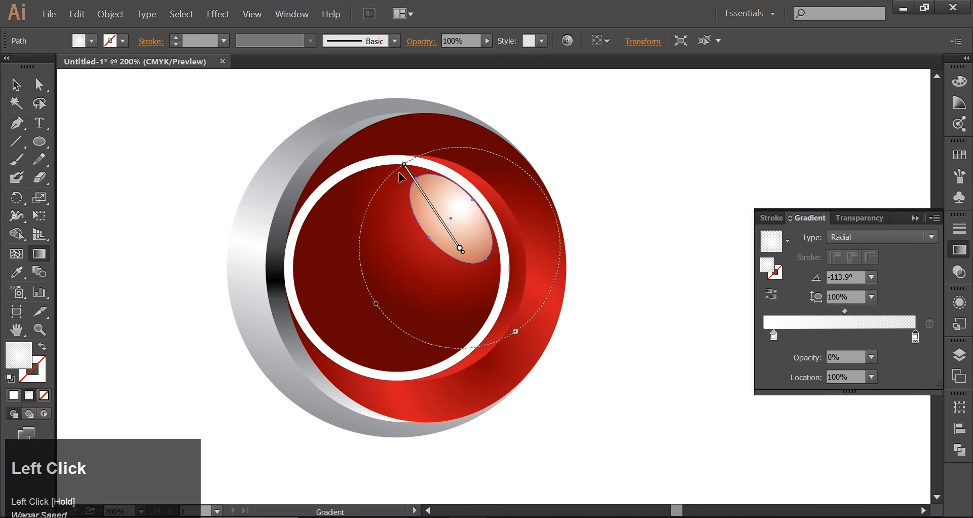
mouse_move(453, 200)
mouse_down()
mouse_move(434, 252)
mouse_move(414, 278)
mouse_move(400, 275)
mouse_move(459, 223)
mouse_move(446, 271)
mouse_move(375, 311)
mouse_move(341, 274)
mouse_move(341, 256)
mouse_up()
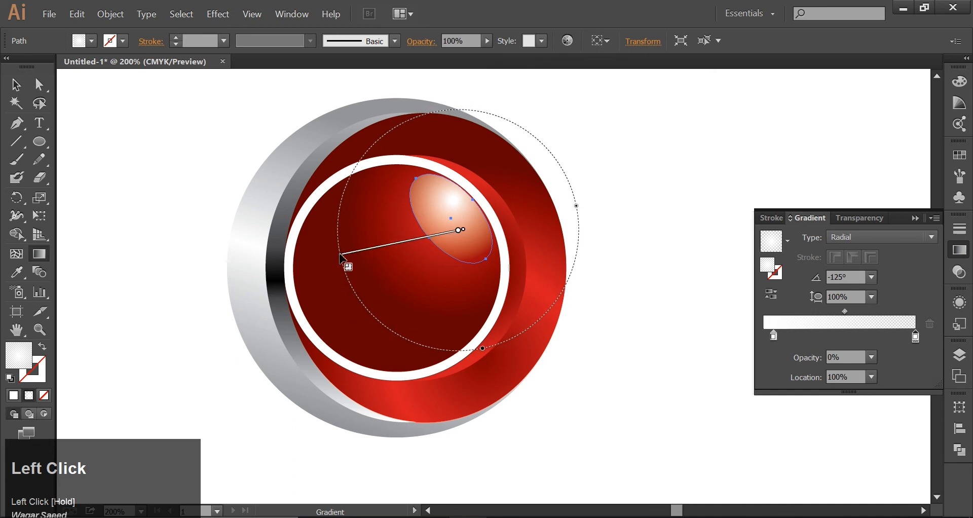
drag(437, 192, 432, 276)
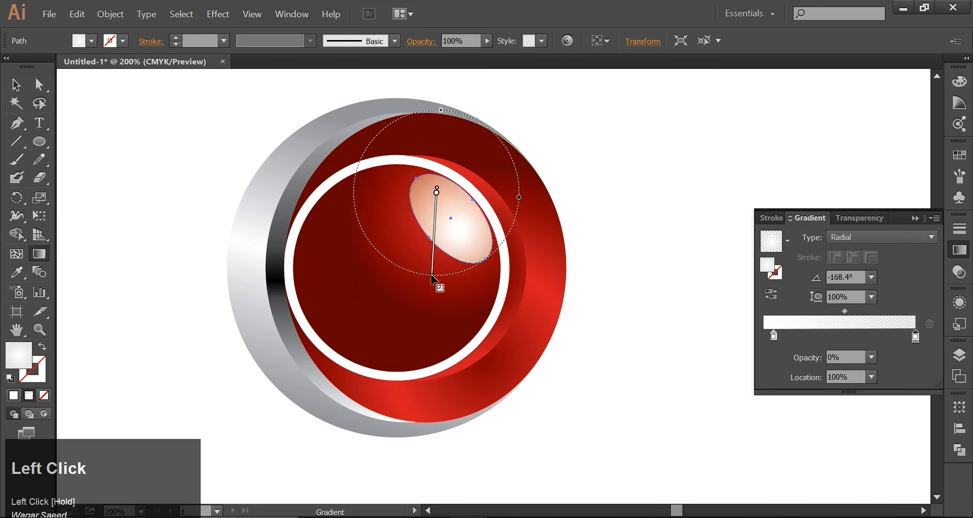
mouse_move(436, 207)
mouse_down()
mouse_move(434, 227)
mouse_move(436, 199)
mouse_up()
mouse_move(438, 204)
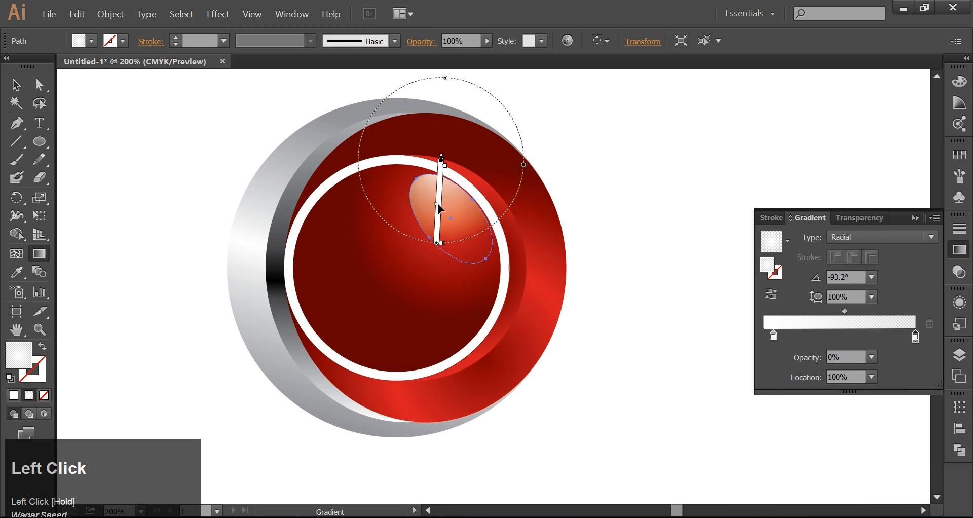
drag(438, 204, 438, 207)
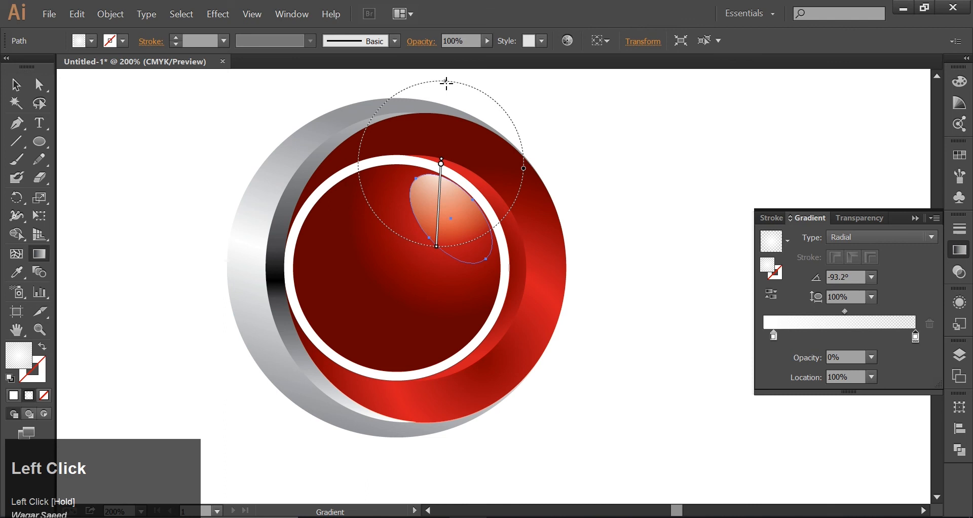
Rotate the highlight's gradient to -115.8°, shift it down and right, and pull its transparent stop inward.
drag(446, 82, 477, 89)
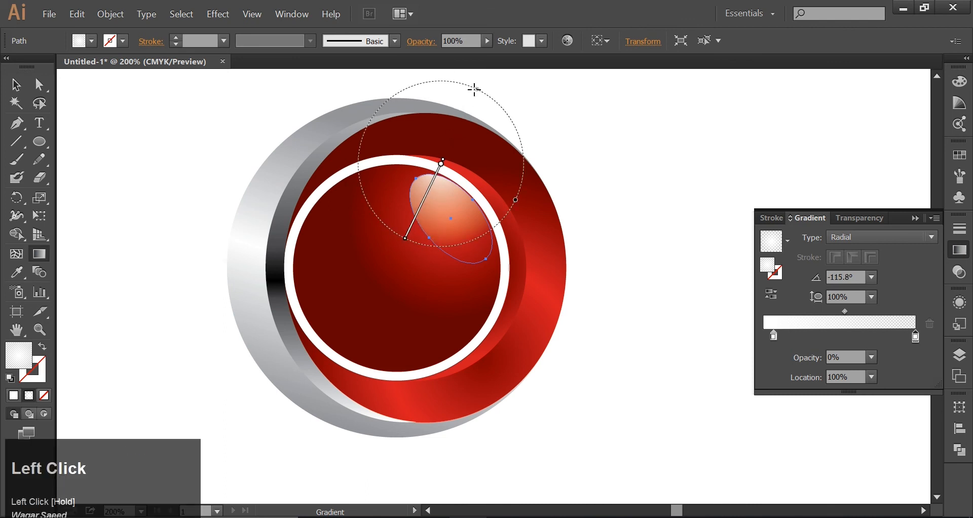
drag(476, 87, 486, 91)
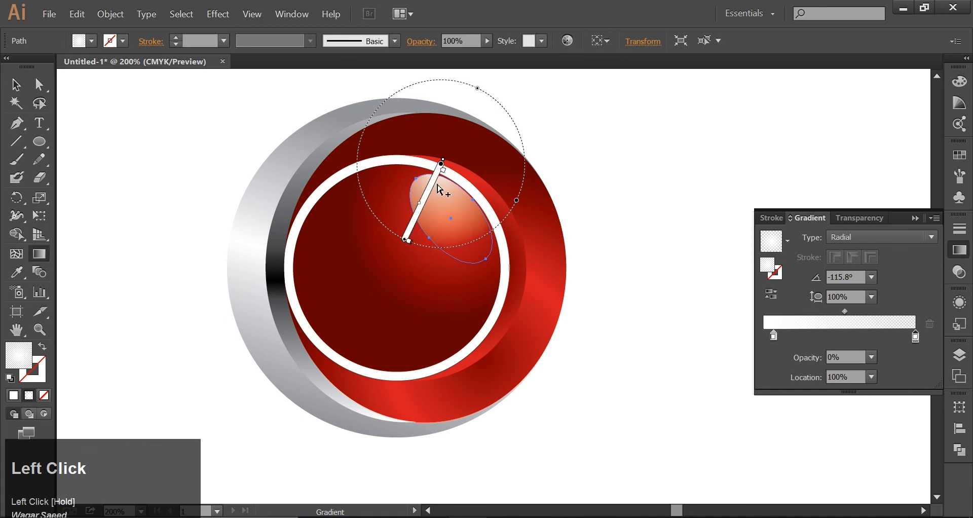
drag(434, 189, 449, 202)
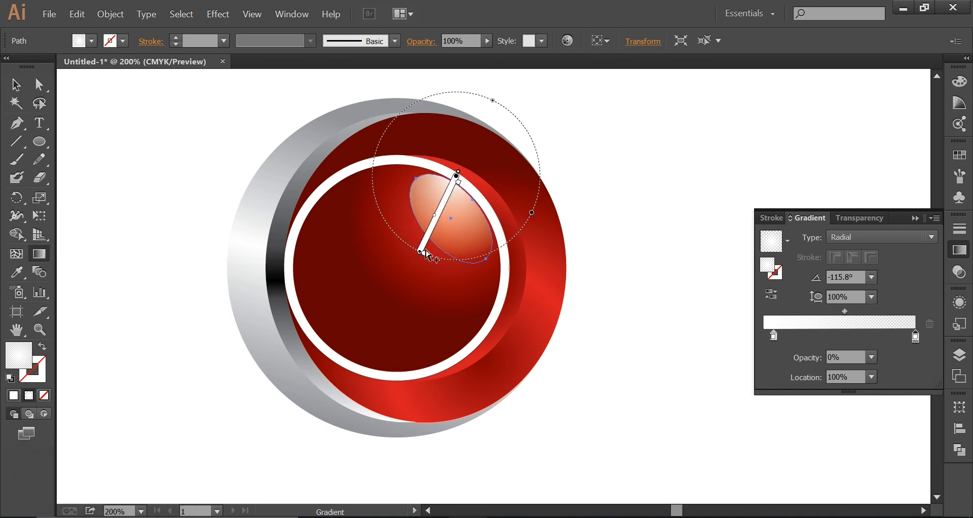
drag(425, 252, 432, 238)
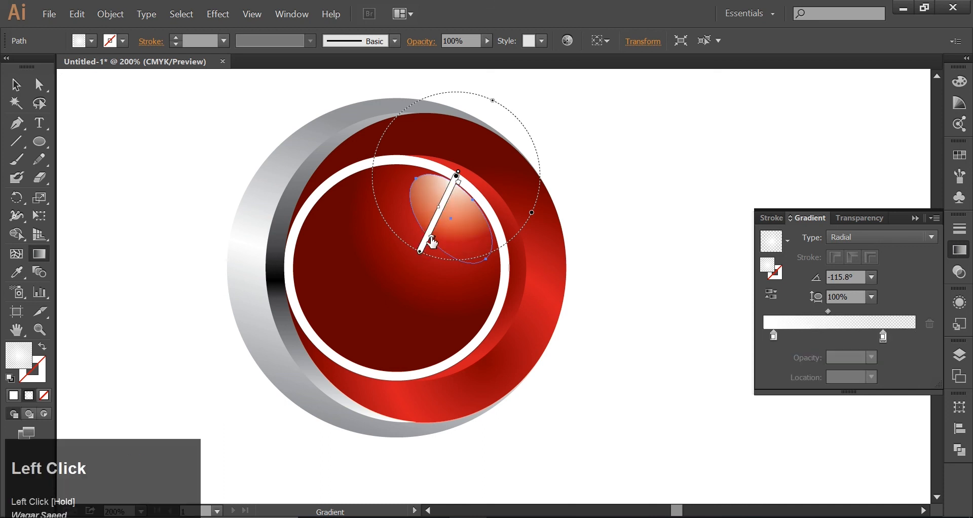
click(16, 86)
click(147, 119)
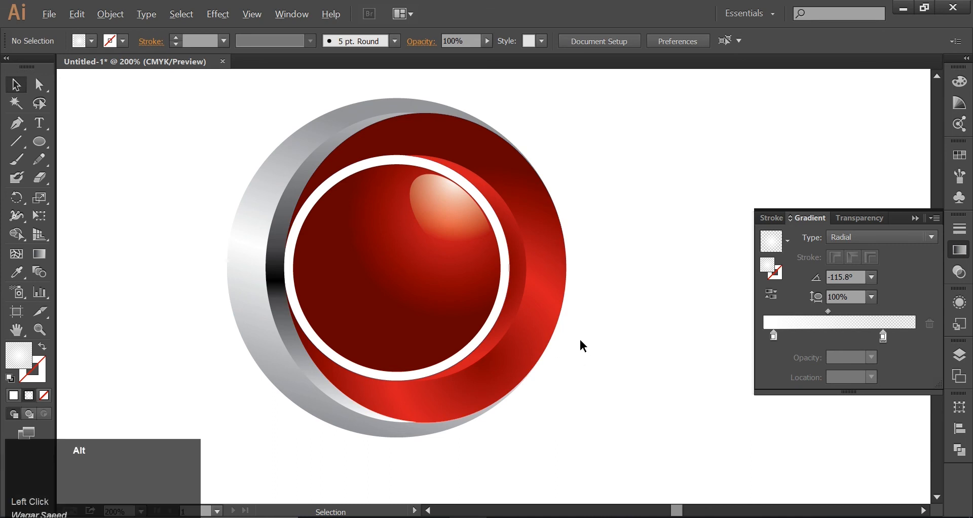
Select all the rings, the sphere and its highlight, and group them.
scroll(579, 338, down, 1)
drag(260, 141, 632, 425)
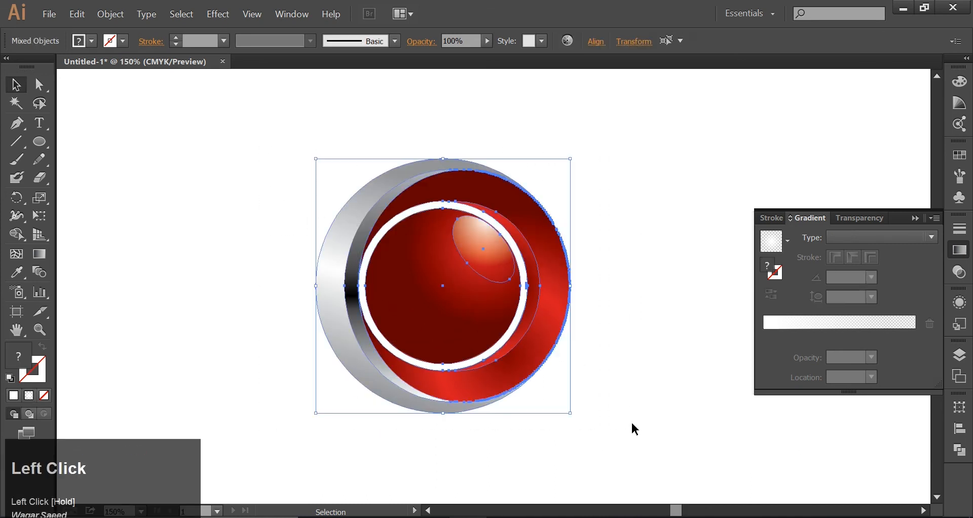
right_click(426, 309)
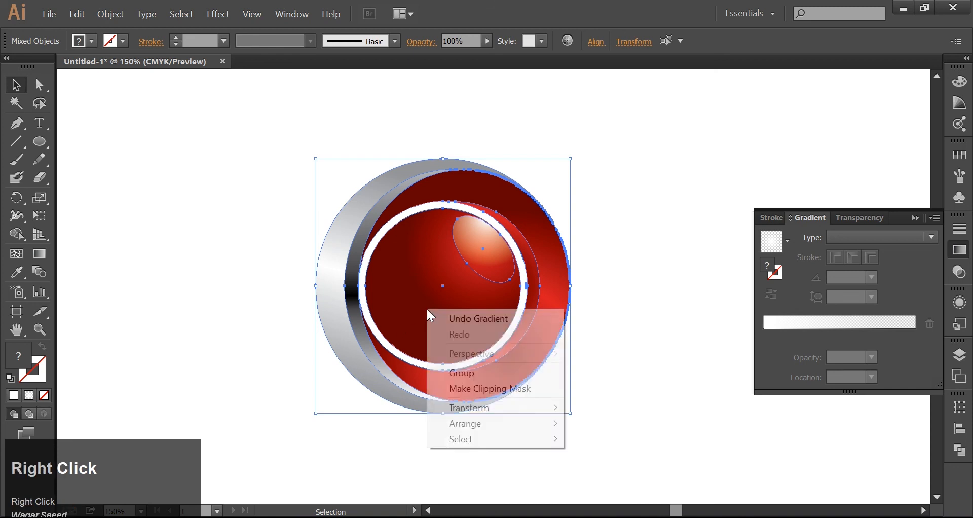
click(466, 370)
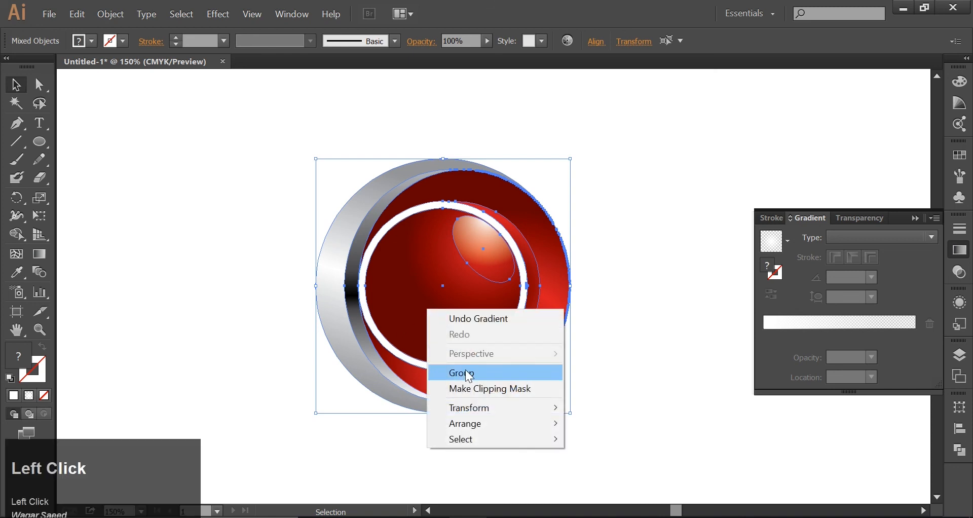
click(363, 445)
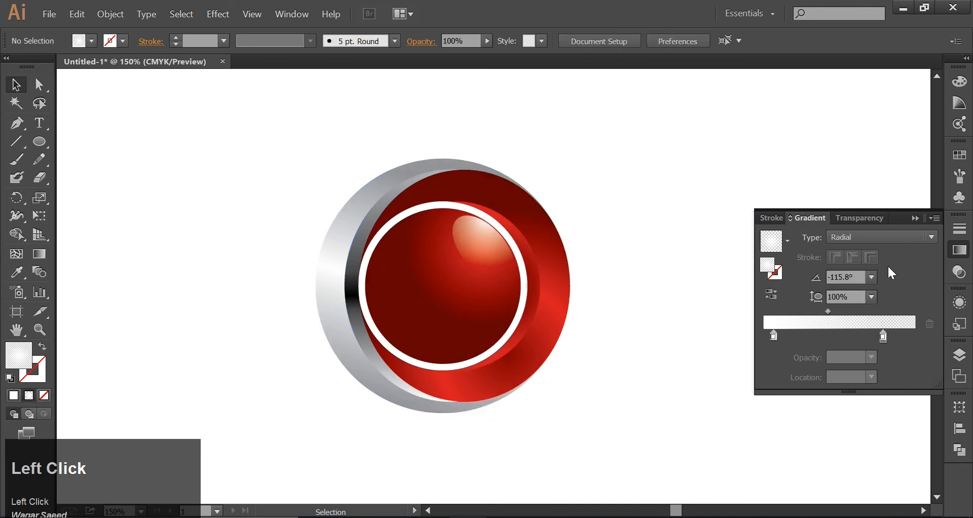
Collapse the gradient settings and move the grouped logo up and slightly right on the artboard.
click(915, 219)
drag(320, 309, 362, 244)
click(252, 324)
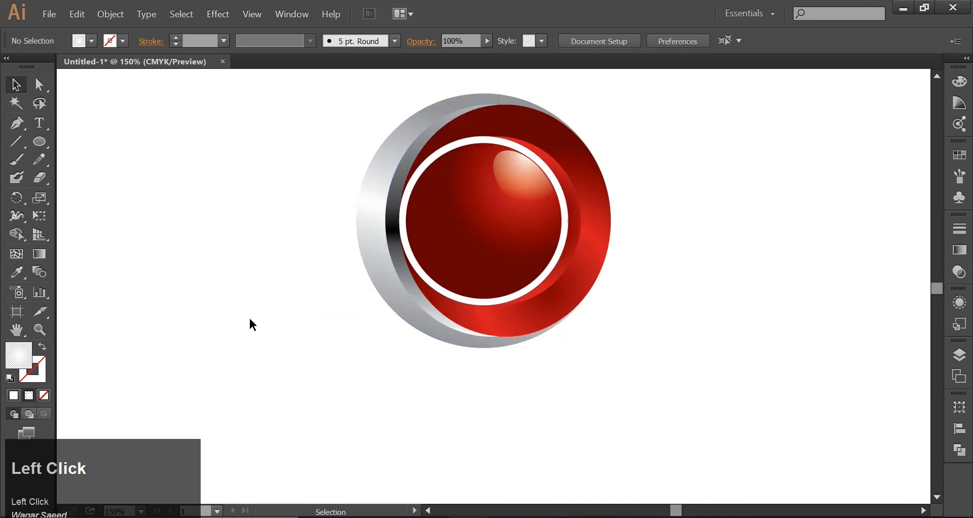
Draw a wide, flat ellipse filled with black (#000000) just below the logo and nudge it left beneath the rings.
click(14, 395)
double_click(18, 353)
drag(336, 324, 276, 364)
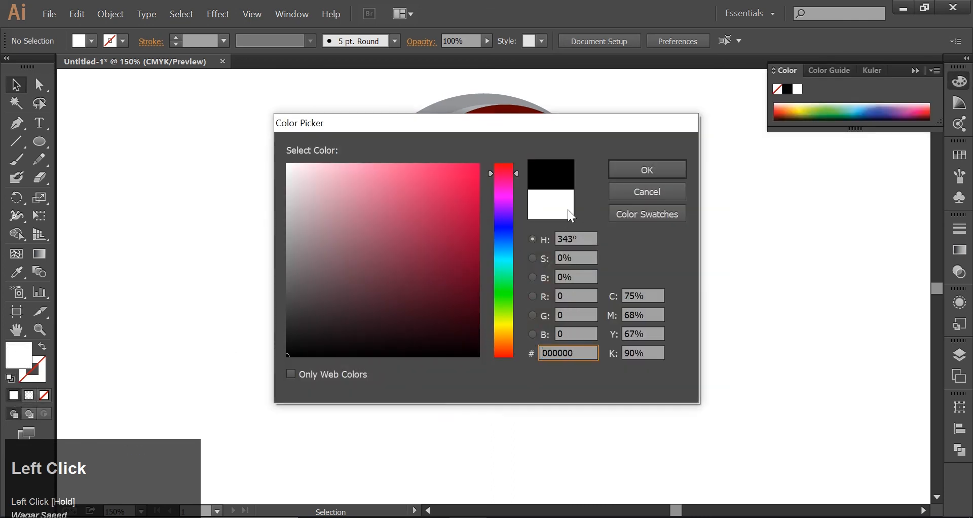
click(629, 170)
click(40, 141)
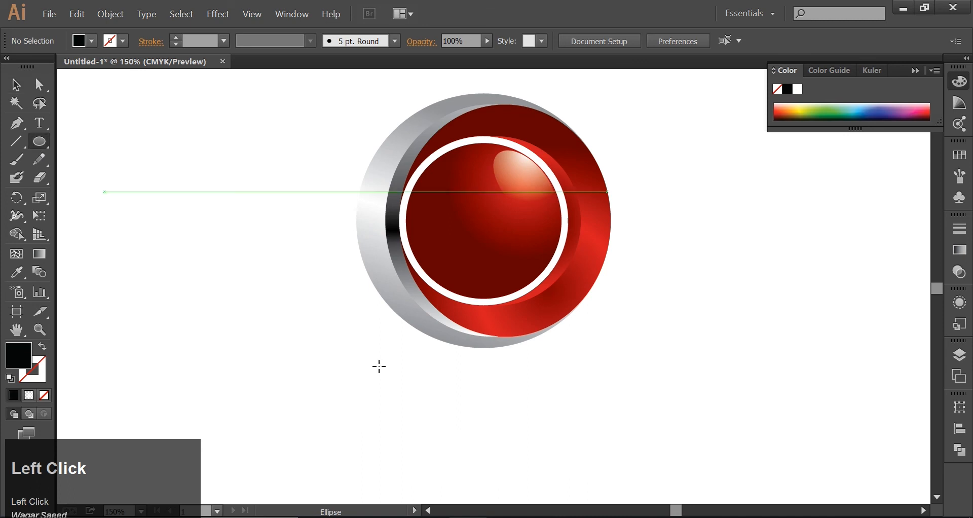
drag(387, 353, 596, 374)
click(21, 87)
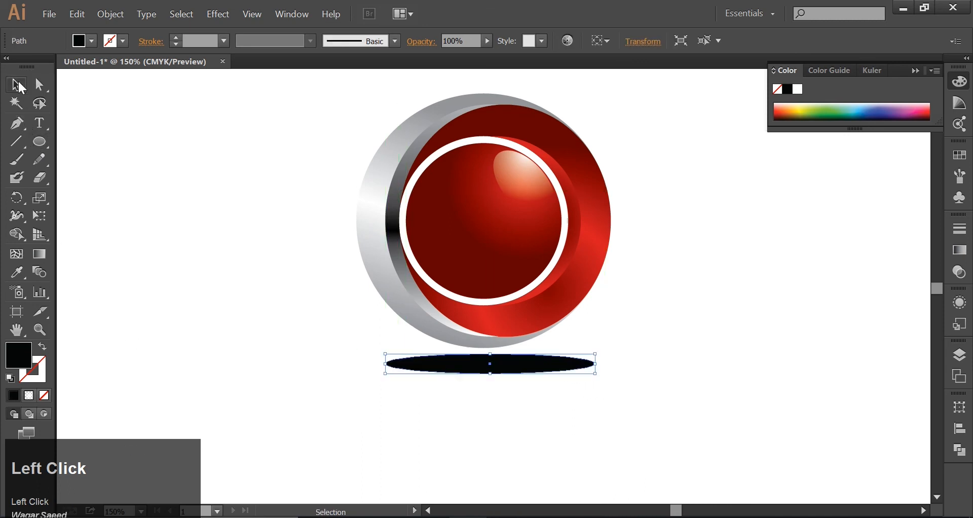
drag(482, 364, 472, 364)
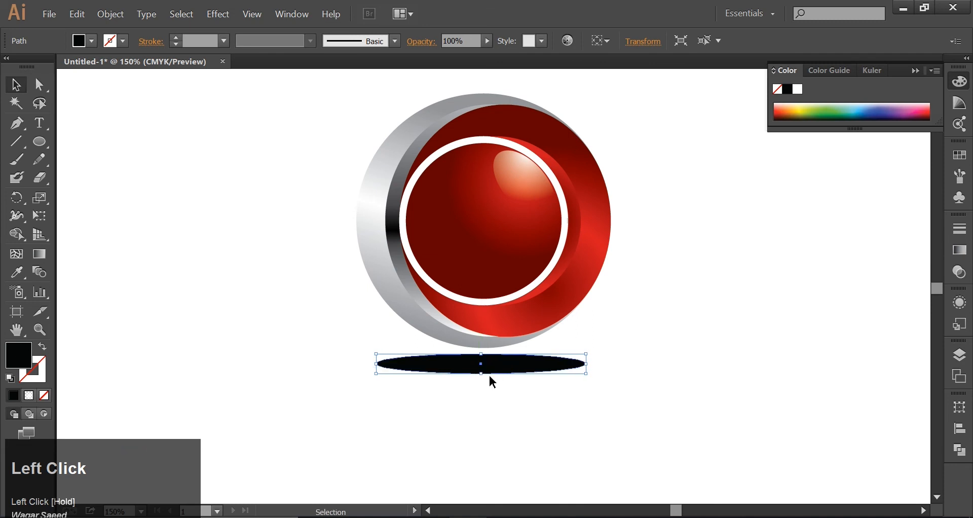
Apply a Feather effect with a 16 pt radius to the black ellipse.
click(217, 14)
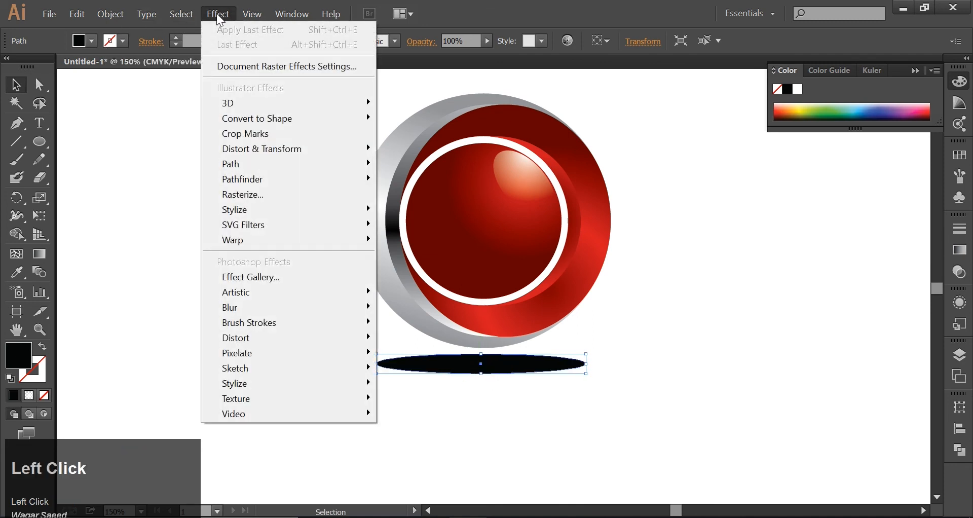
mouse_move(294, 207)
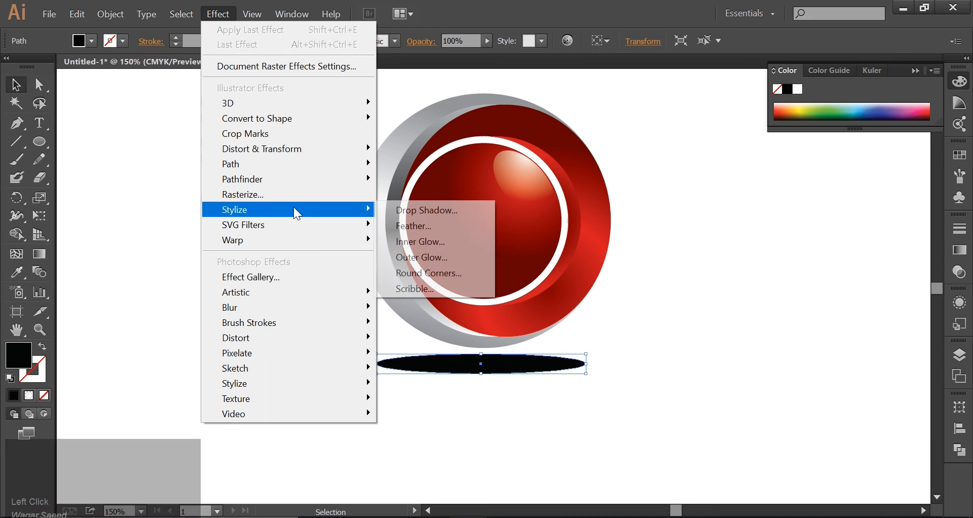
click(438, 227)
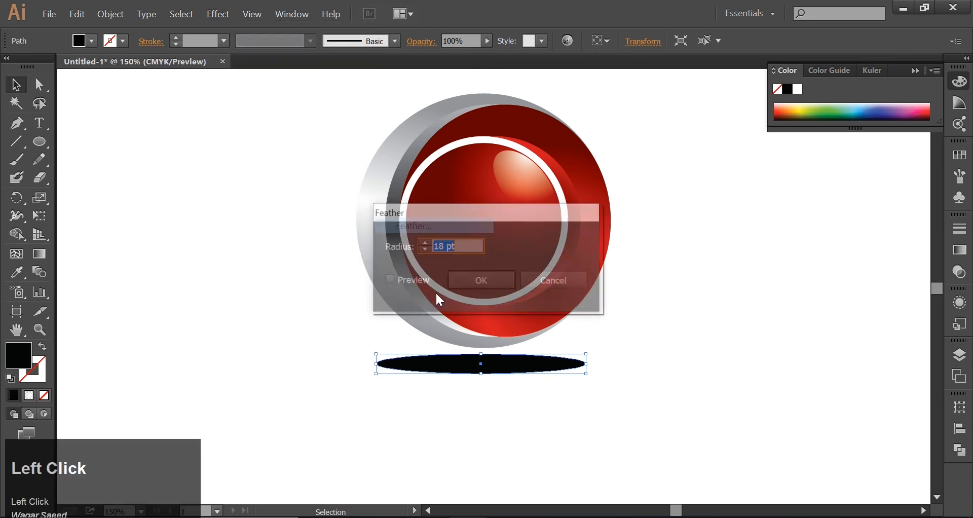
click(412, 288)
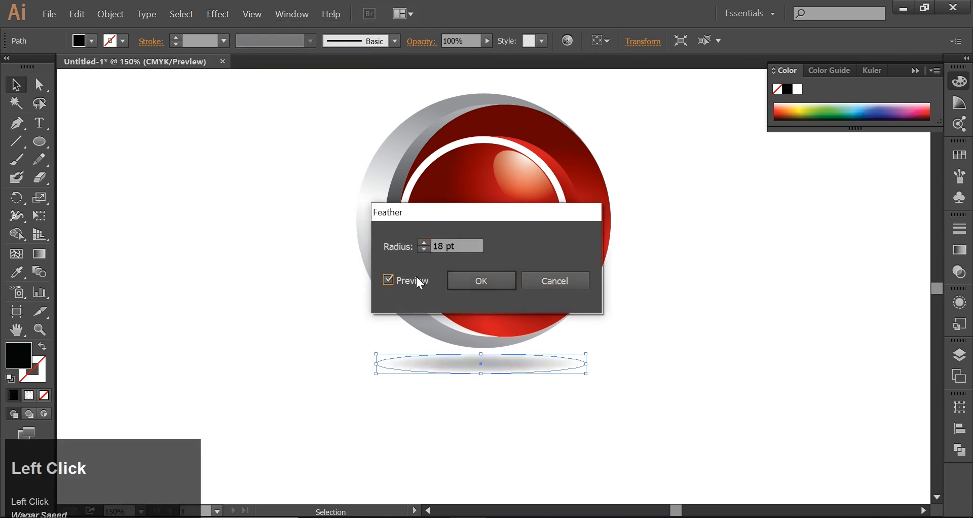
scroll(460, 247, down, 2)
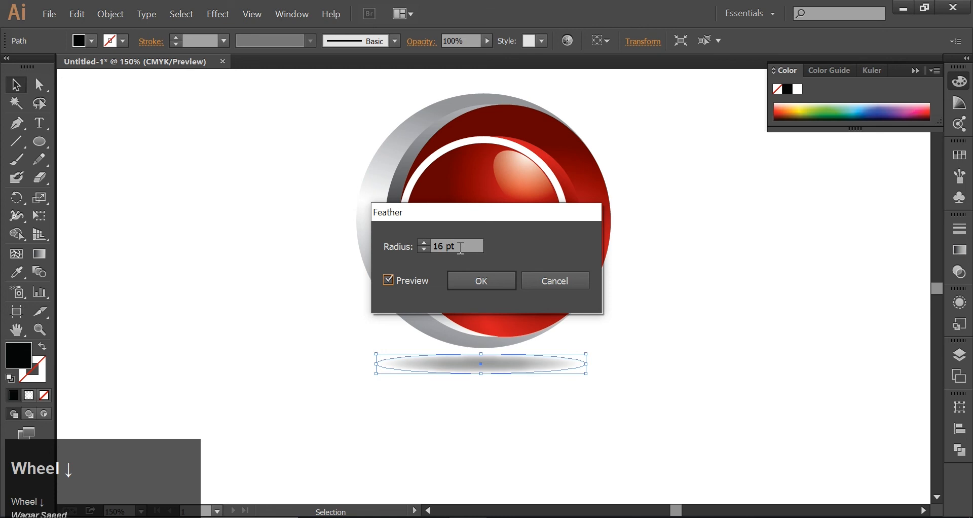
click(479, 279)
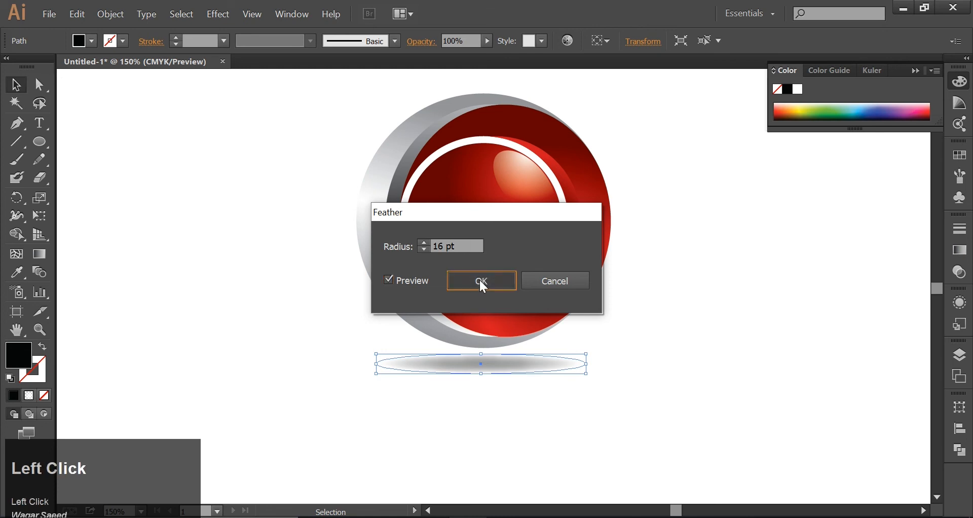
click(313, 268)
Align the logo group and the shadow ellipse to each other by their horizontal centres.
drag(294, 130, 642, 406)
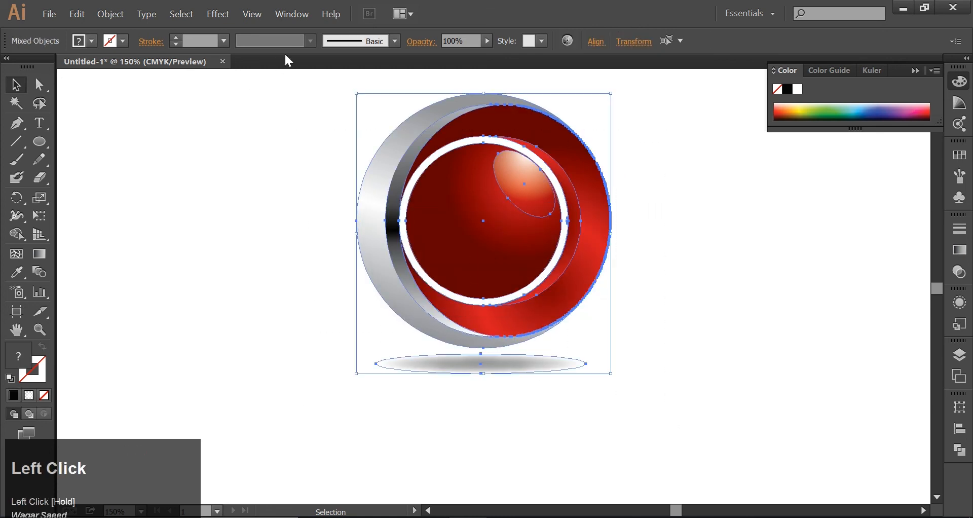
click(595, 41)
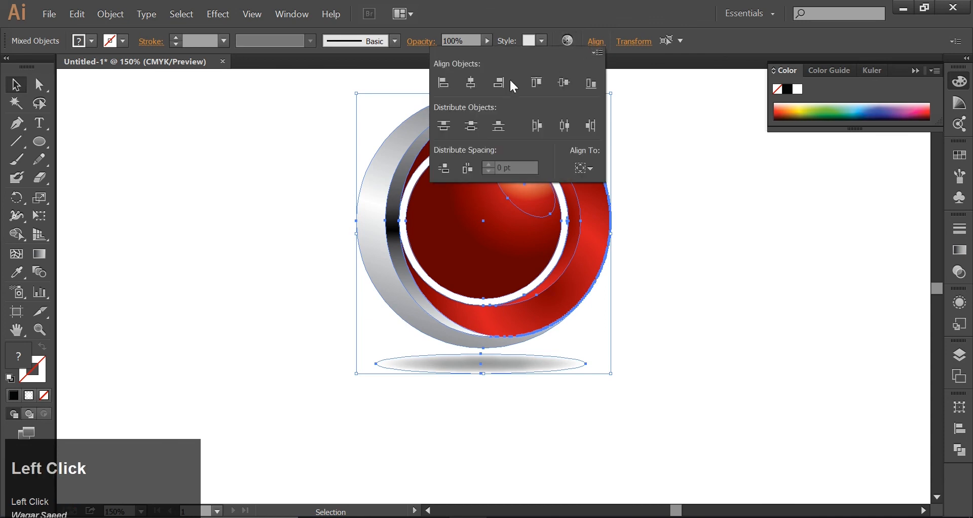
click(470, 82)
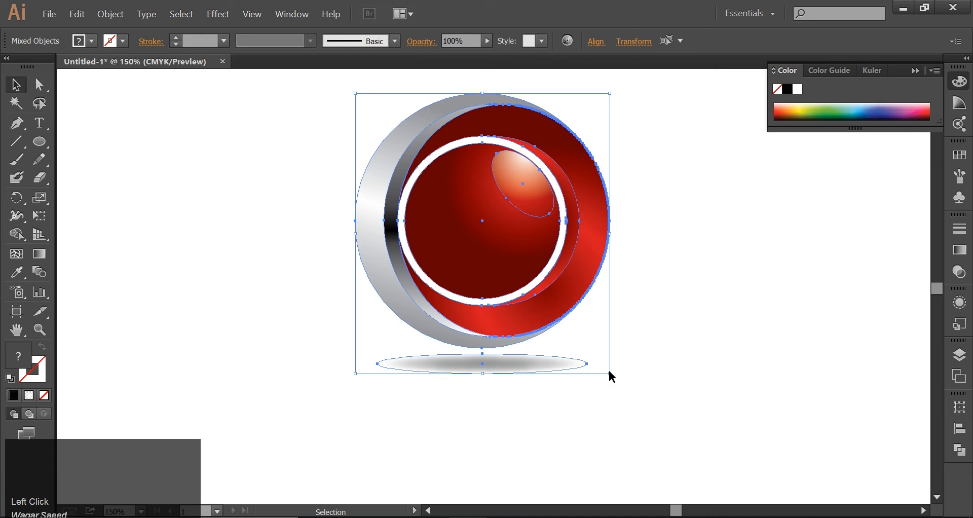
Scale up the logo and its shadow together proportionally and move them down on the artboard.
drag(608, 373, 647, 415)
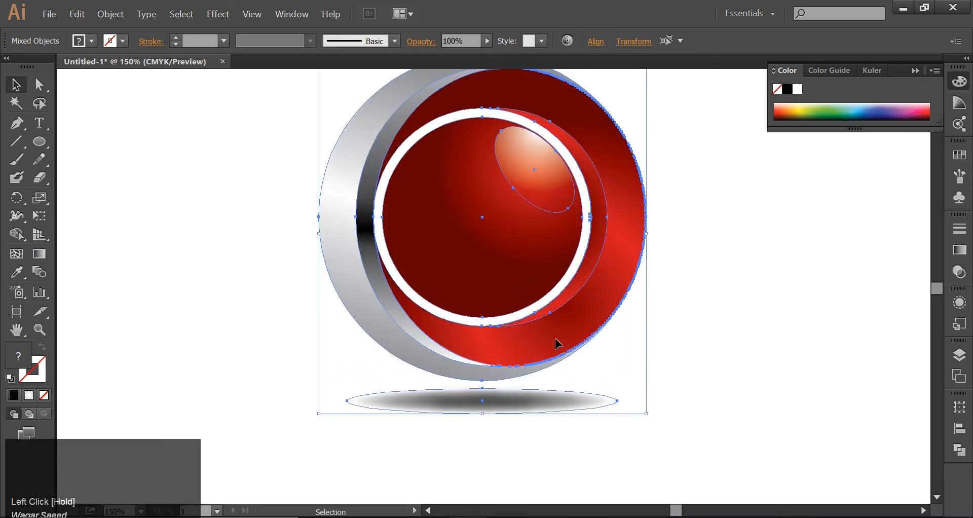
drag(497, 257, 499, 292)
key(shift+0)
click(723, 338)
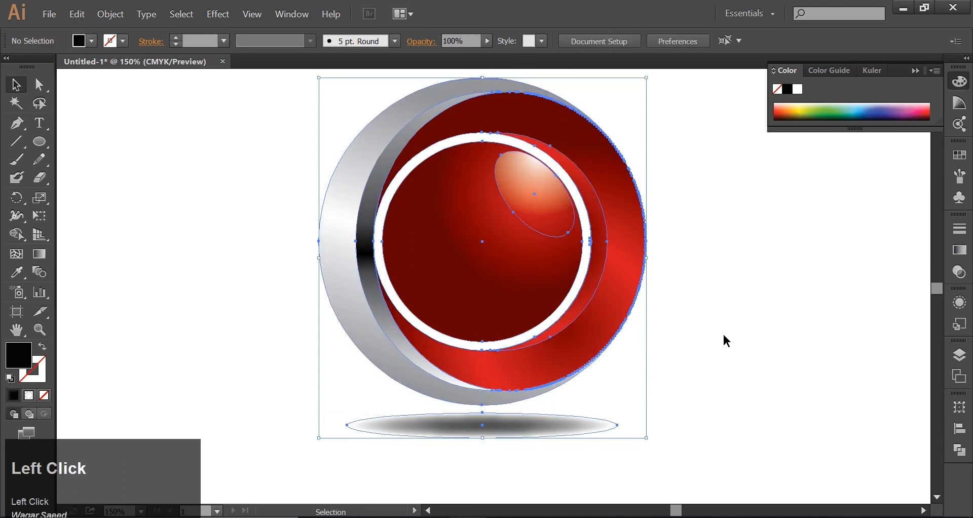
Collapse the colour settings and hide all tool panels to view the finished logo.
click(914, 71)
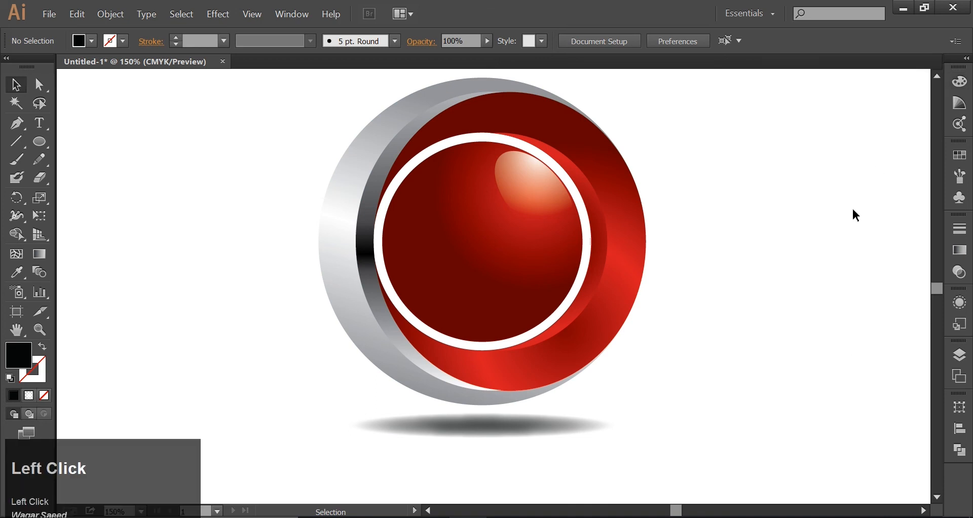
key(Tab)
scroll(789, 267, up, 1)
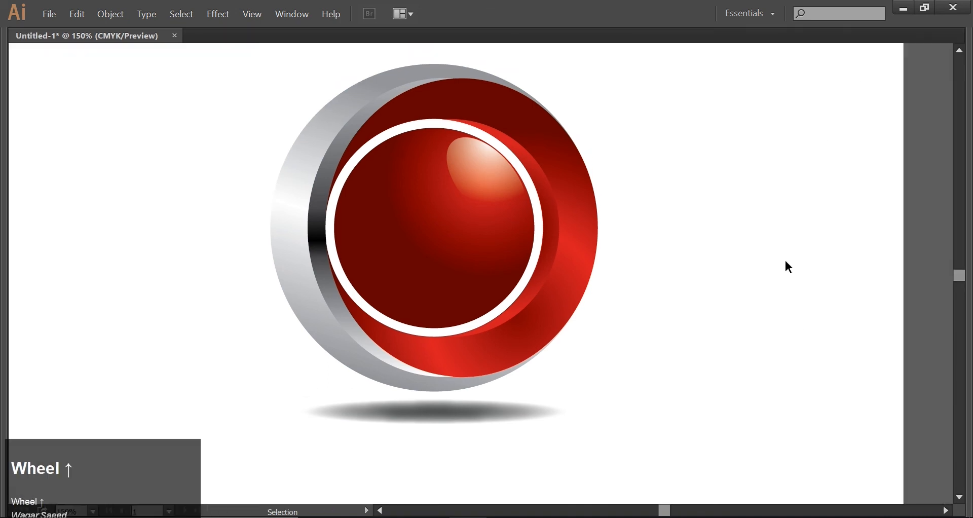